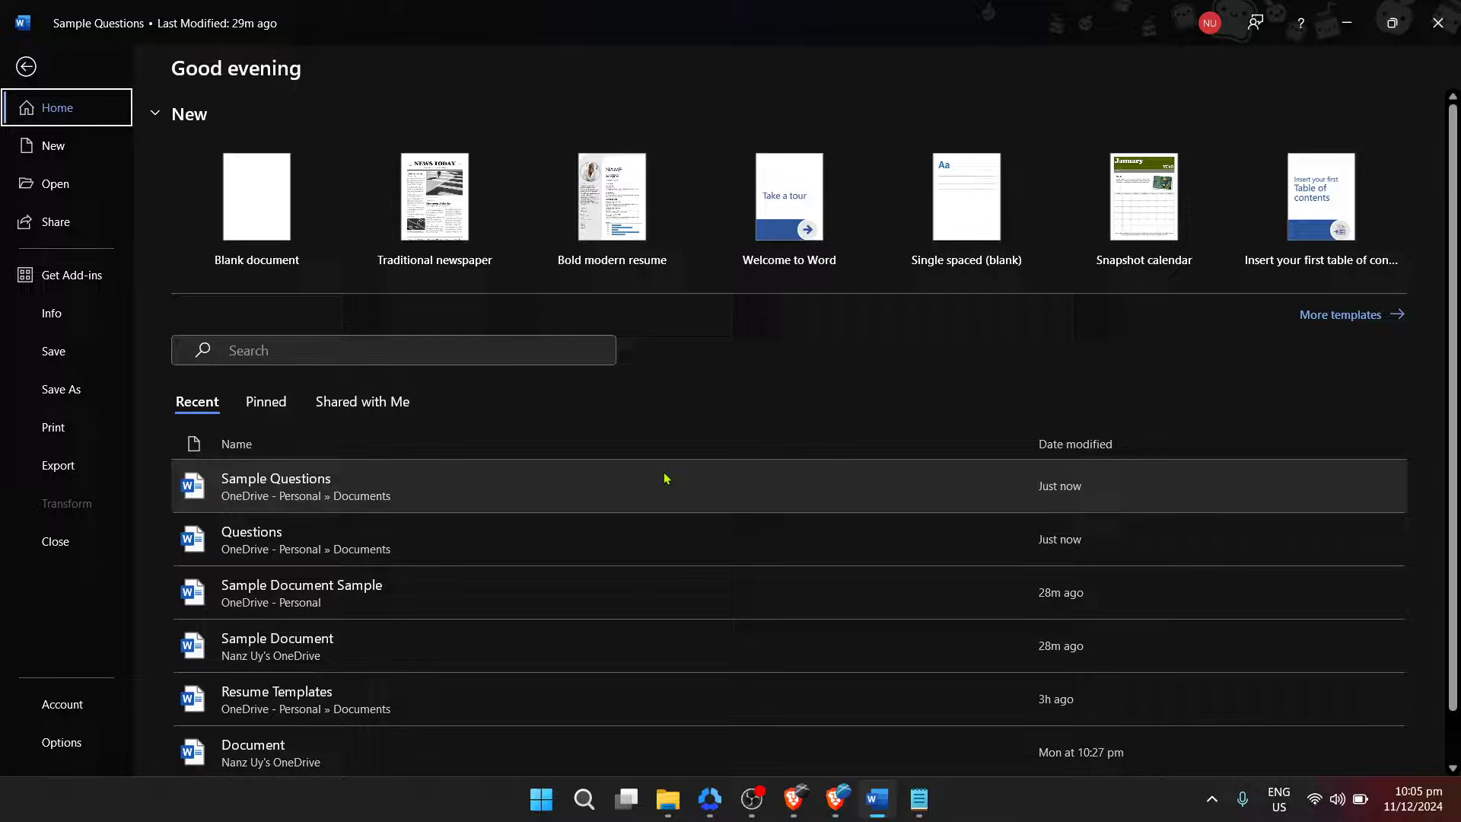
- Search Windows for 'word', then dismiss the search panel without launching anything
{"action": "left_click", "coordinate": [578, 806]}
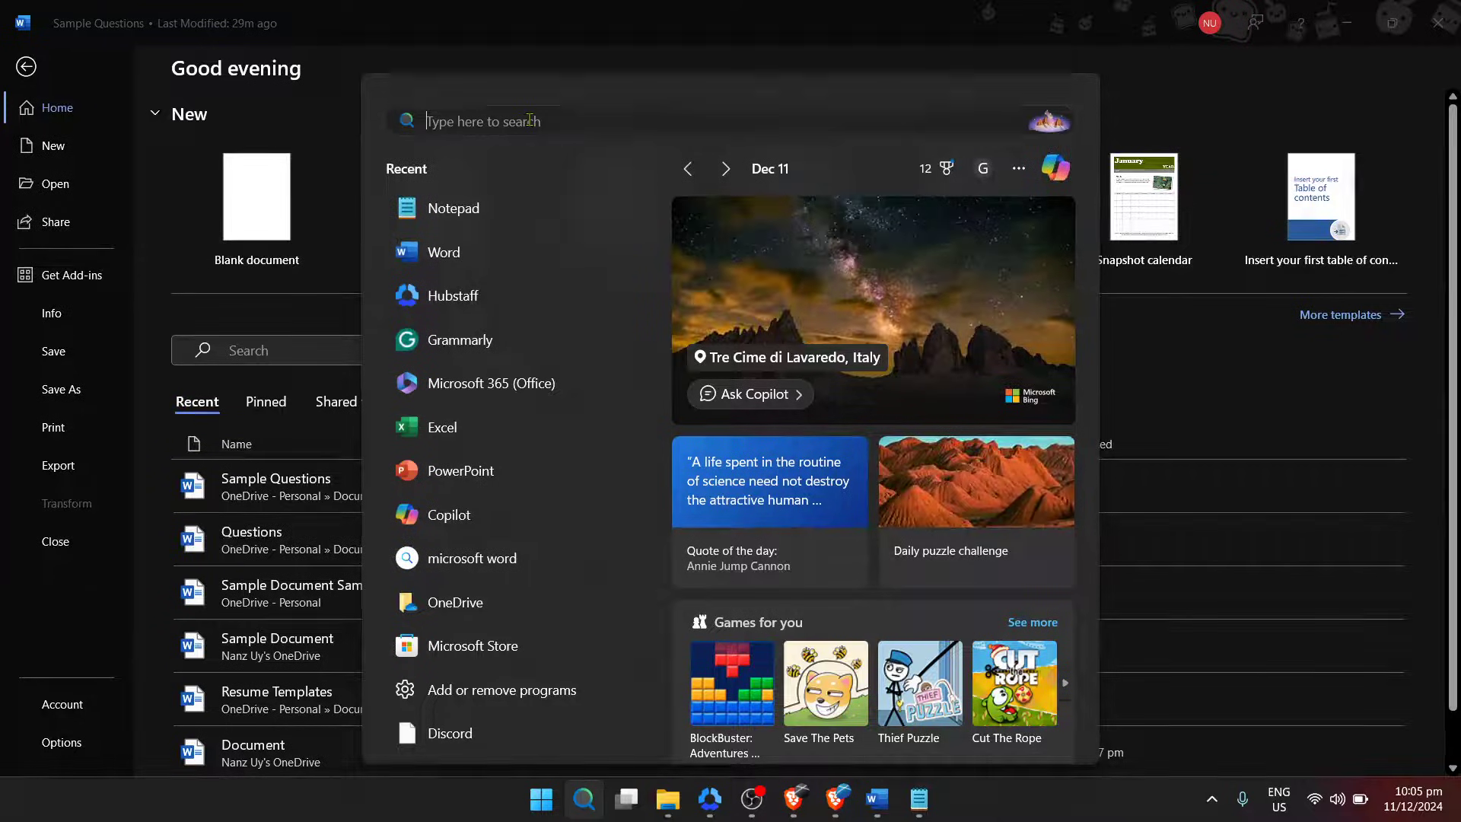
{"action": "type", "text": "word"}
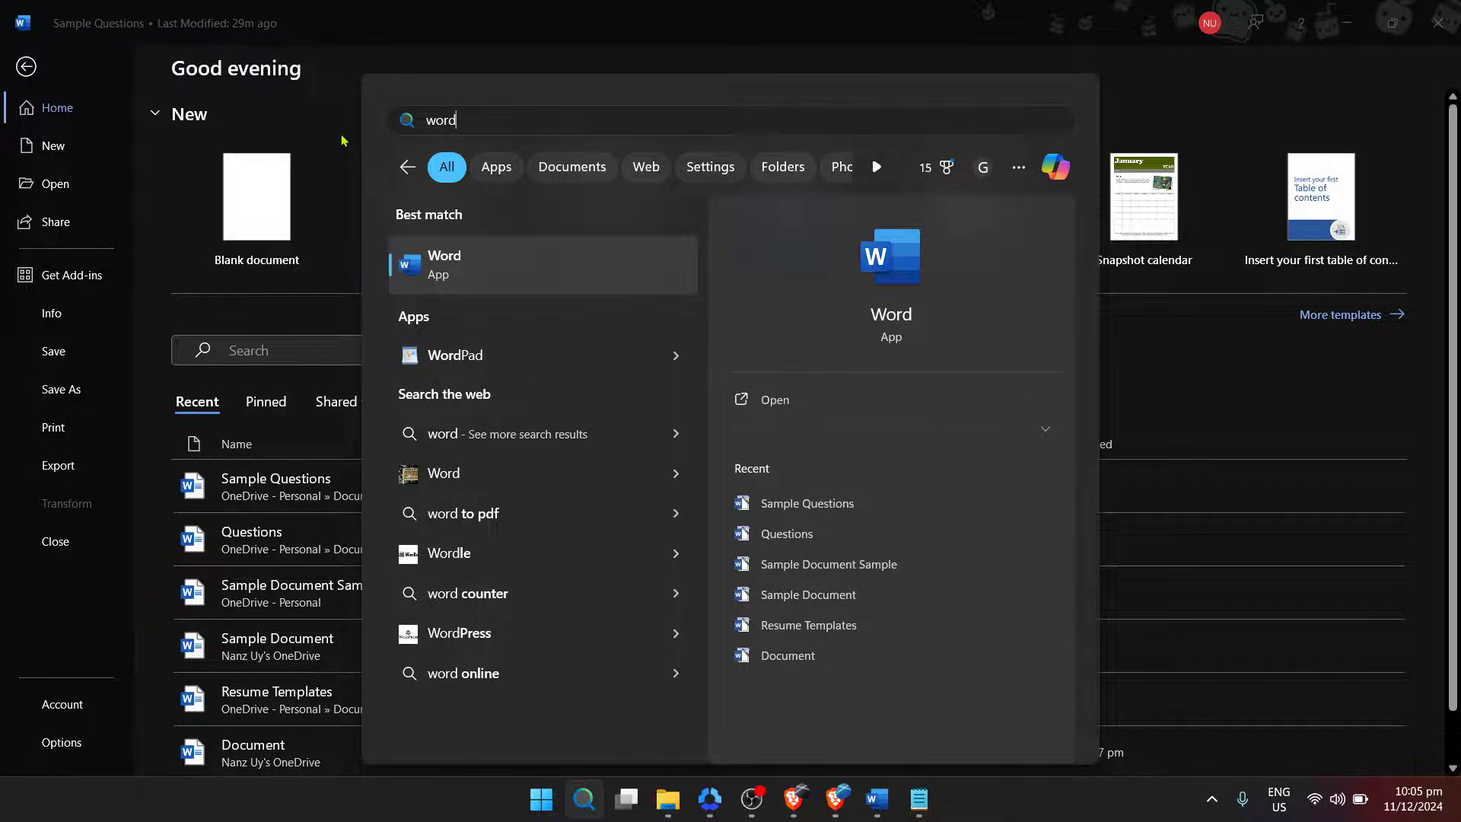
{"action": "key", "text": "Escape"}
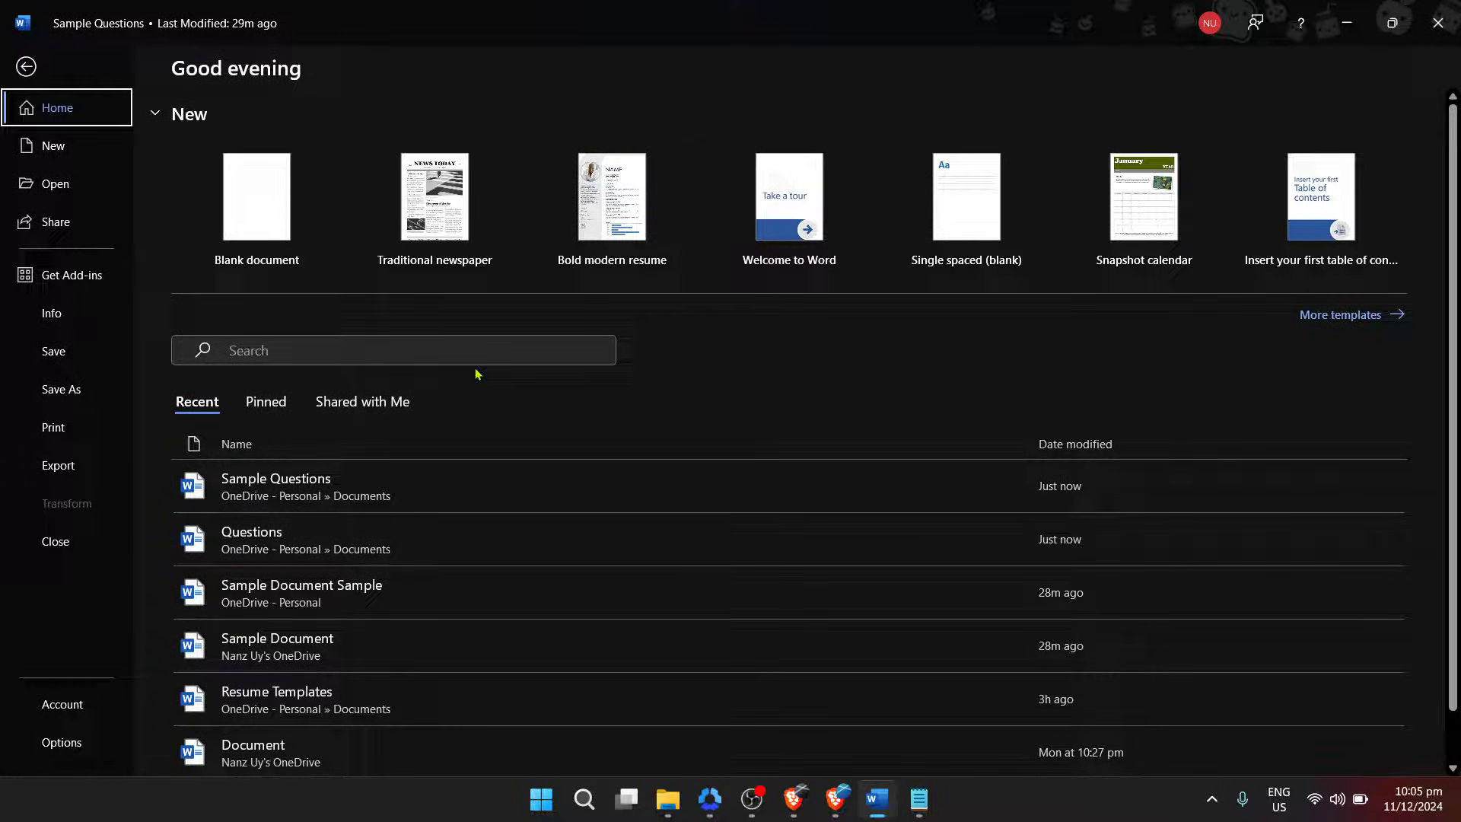
- Leave Word's start page and return to the Sample Questions document
{"action": "scroll", "coordinate": [477, 373], "scroll_direction": "down", "scroll_amount": 1}
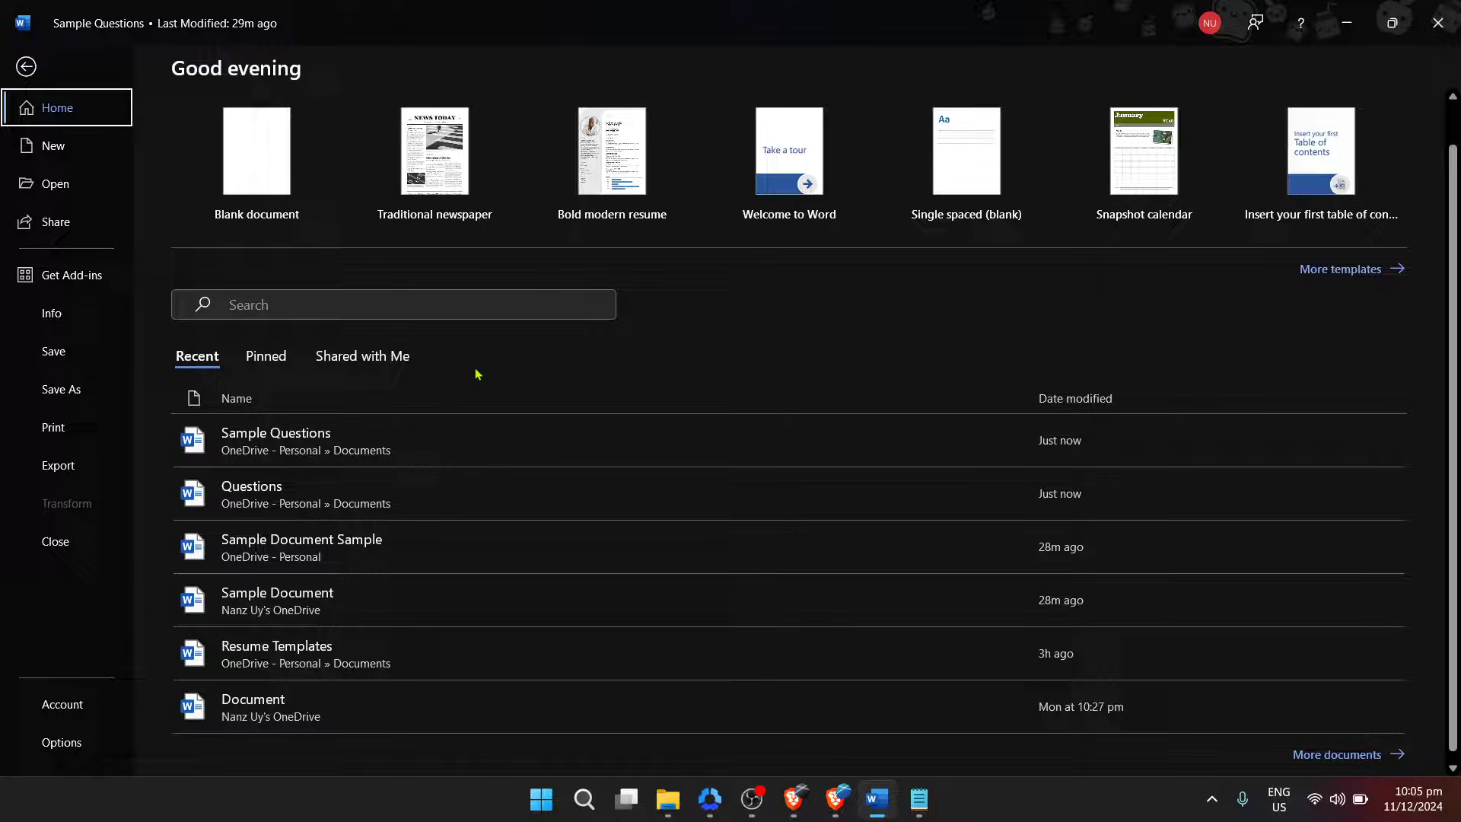
{"action": "scroll", "coordinate": [477, 374], "scroll_direction": "up", "scroll_amount": 1}
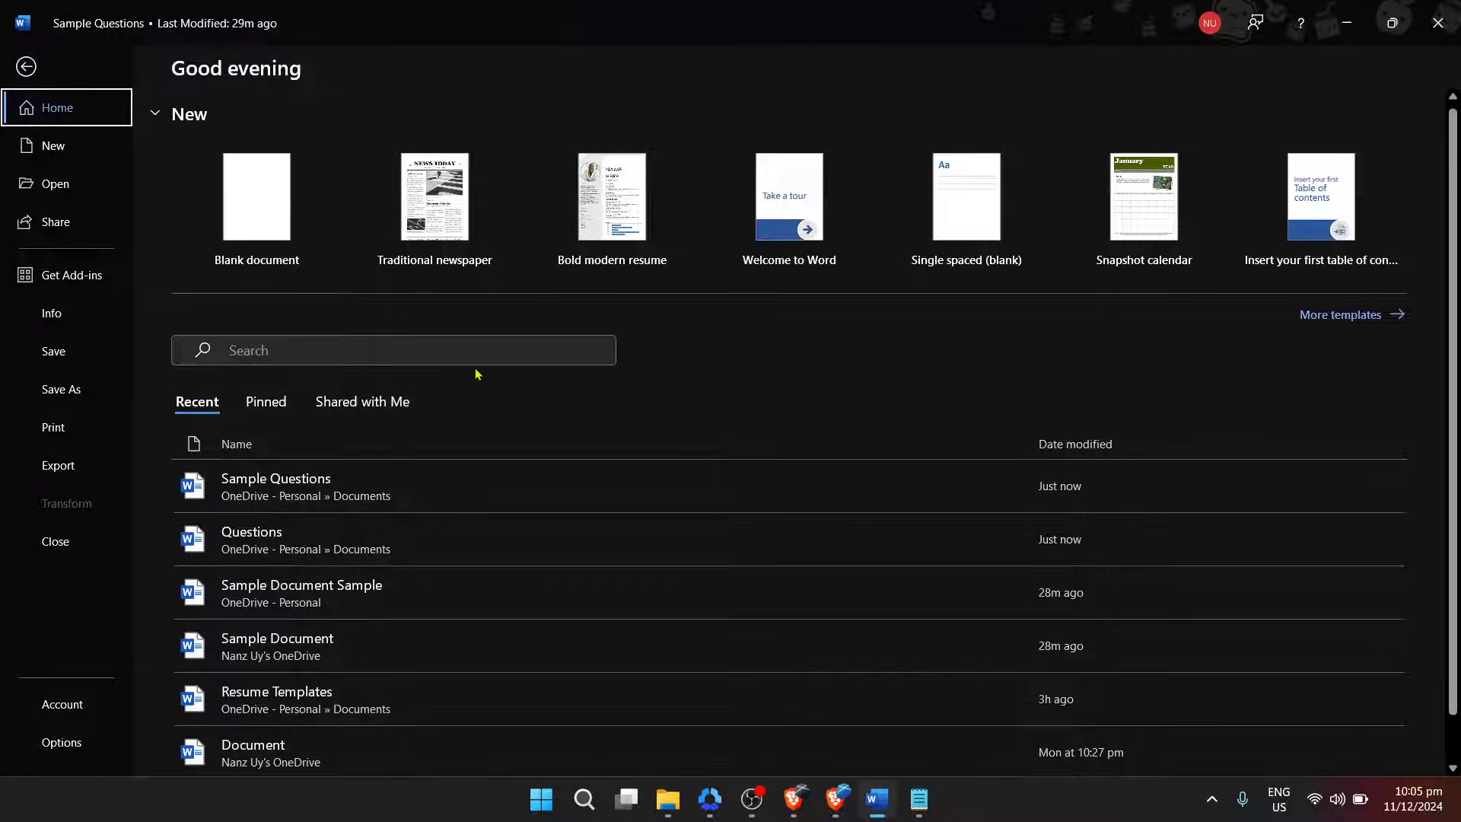
{"action": "scroll", "coordinate": [477, 373], "scroll_direction": "down", "scroll_amount": 1}
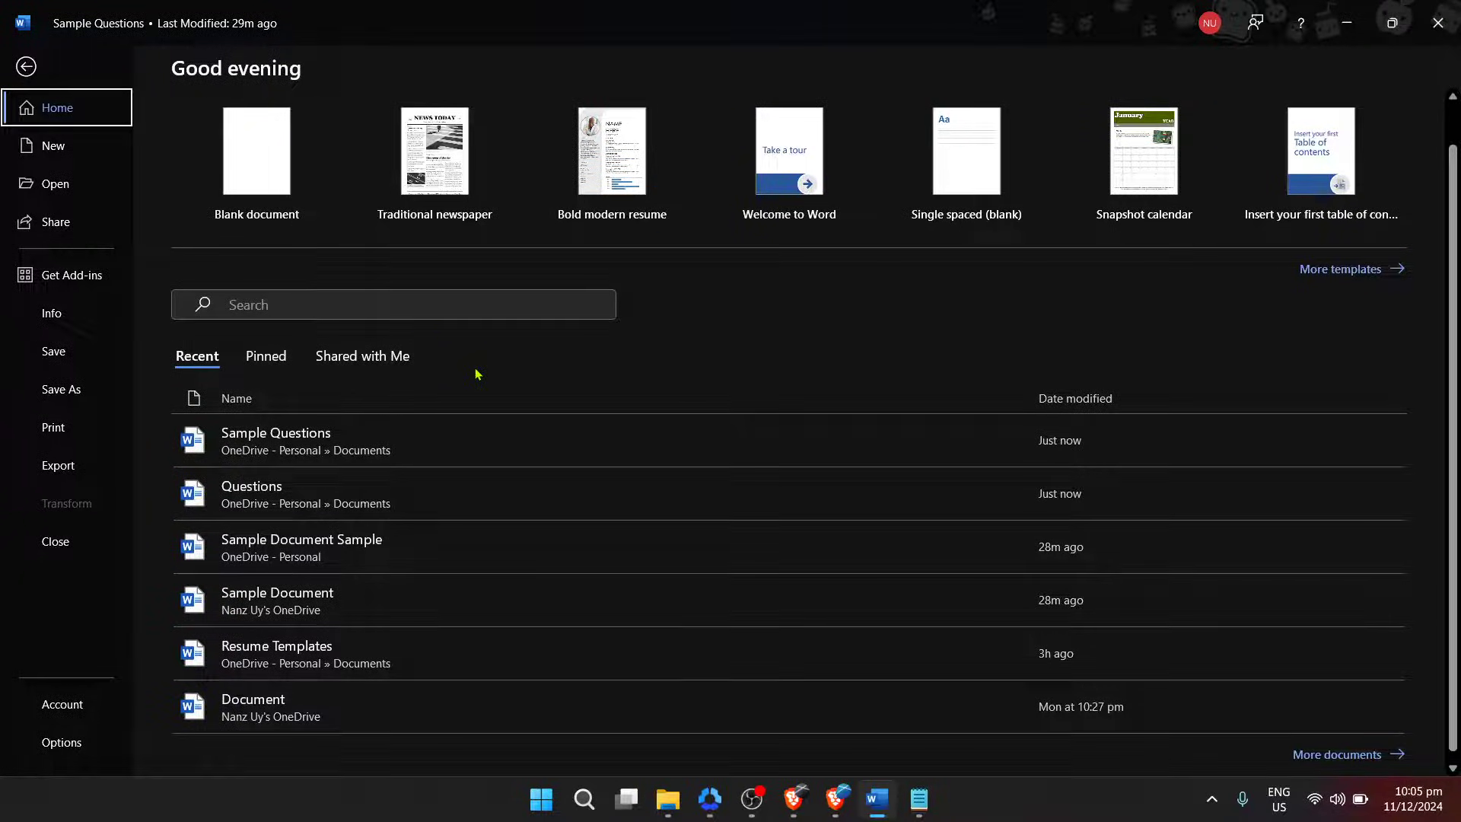
{"action": "key", "text": "Escape"}
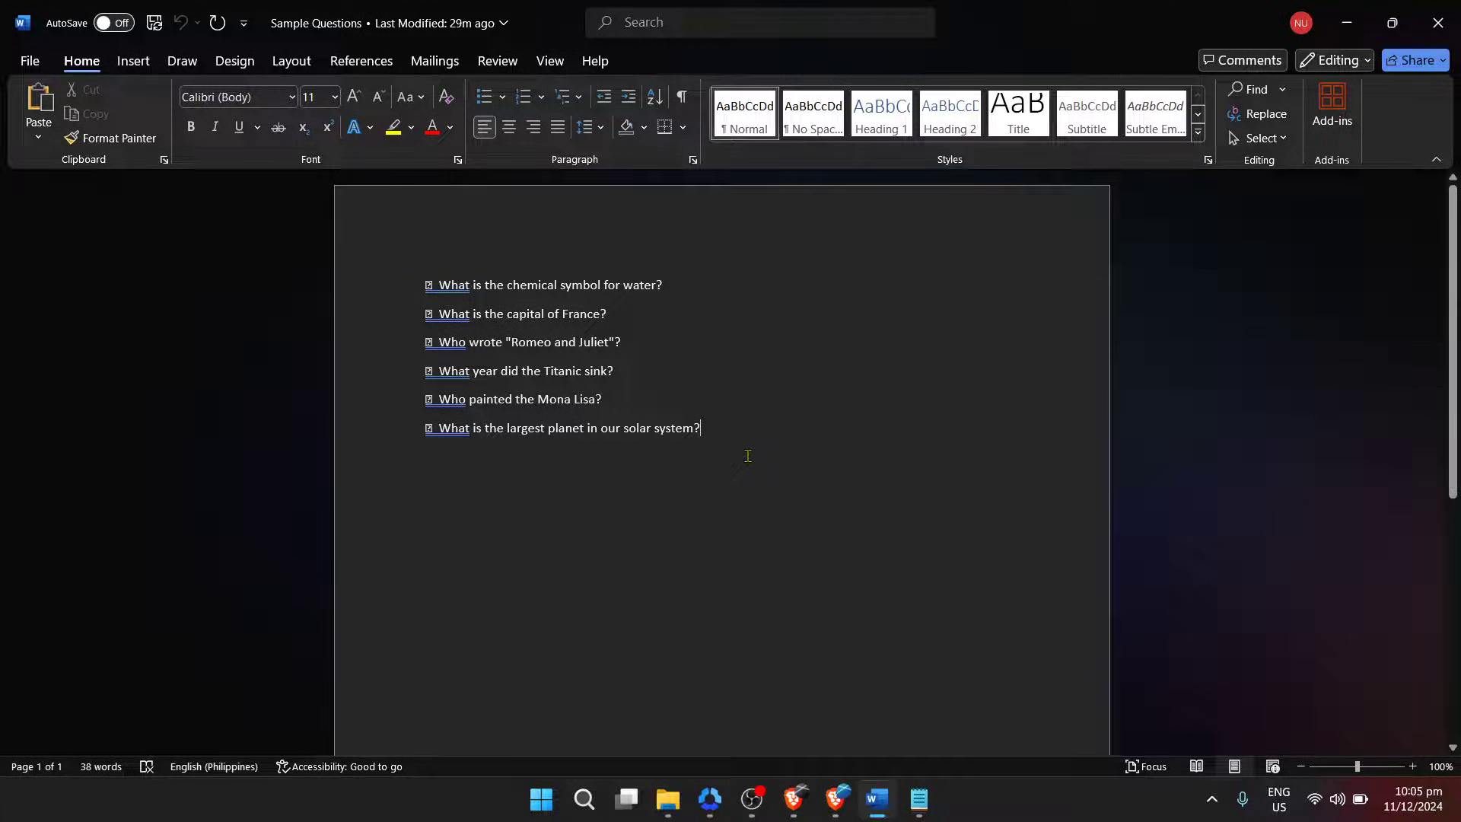
- Add a blank line after the sixth quiz question
{"action": "key", "text": "Return"}
- Paste a copy of the six questions onto the empty line below the list
{"action": "left_click_drag", "start_coordinate": [701, 429], "coordinate": [439, 286]}
{"action": "key", "text": "ctrl+c"}
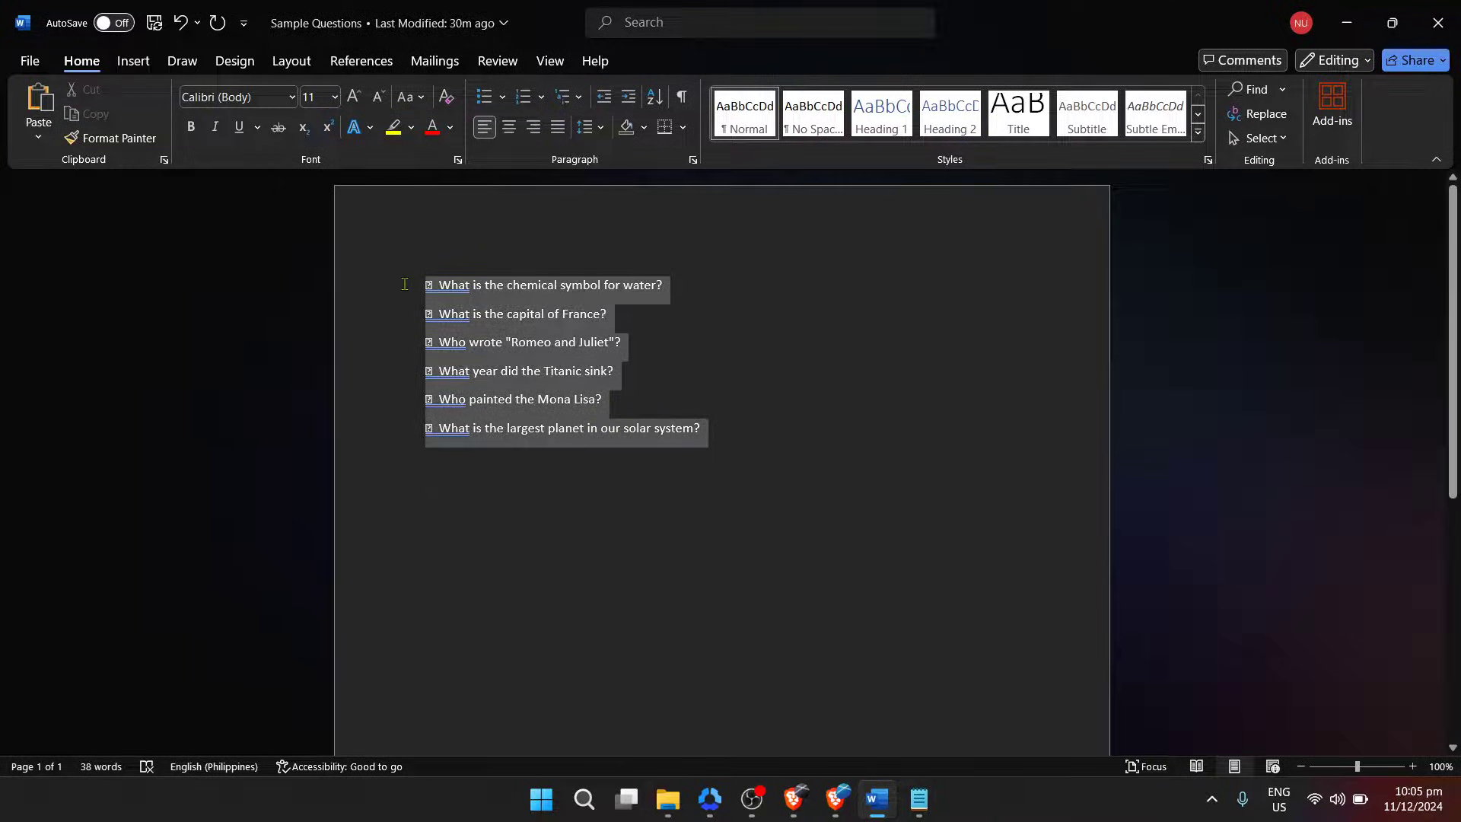
{"action": "left_click", "coordinate": [535, 496]}
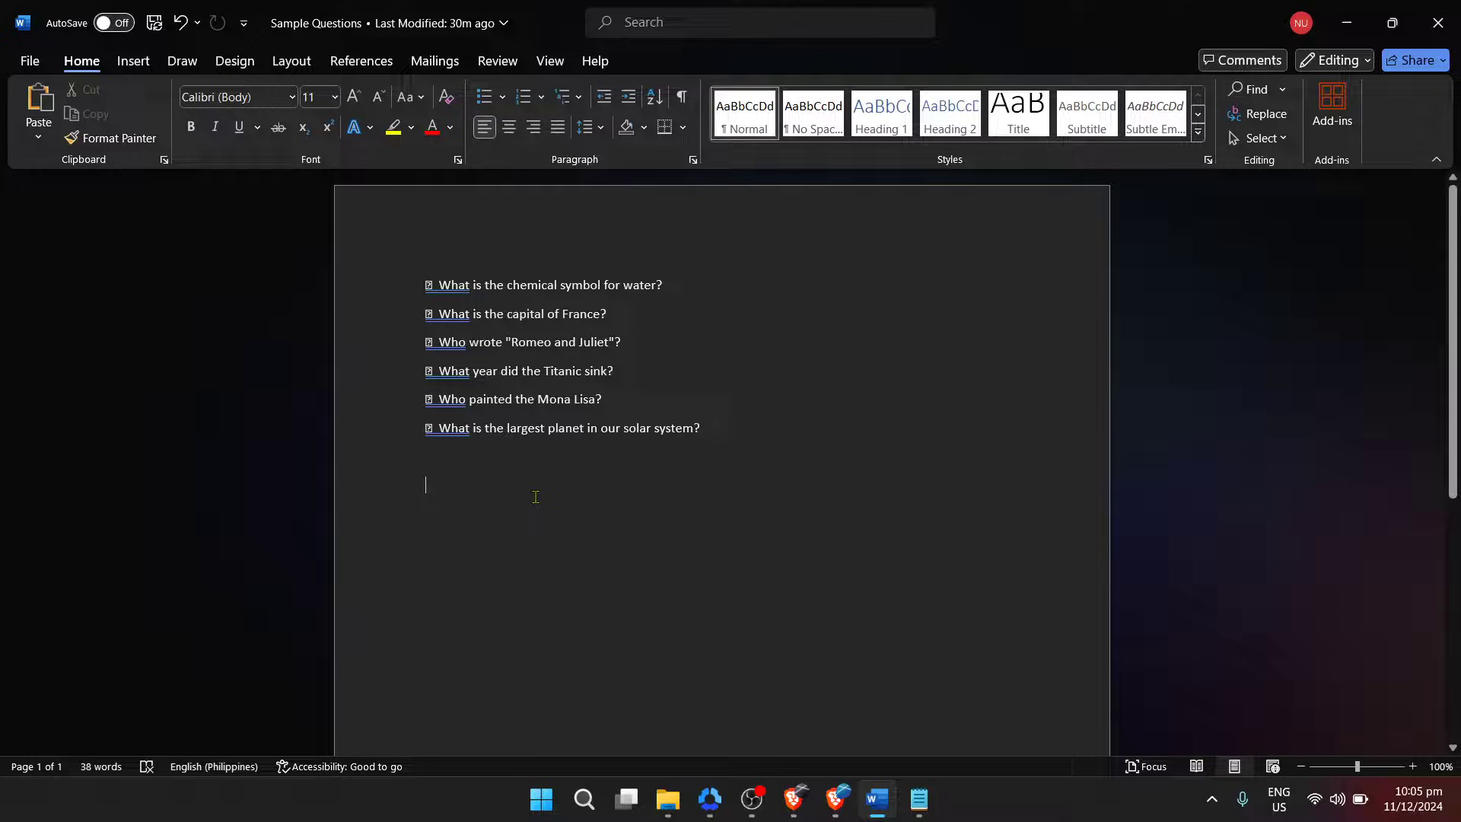
{"action": "key", "text": "ctrl+v"}
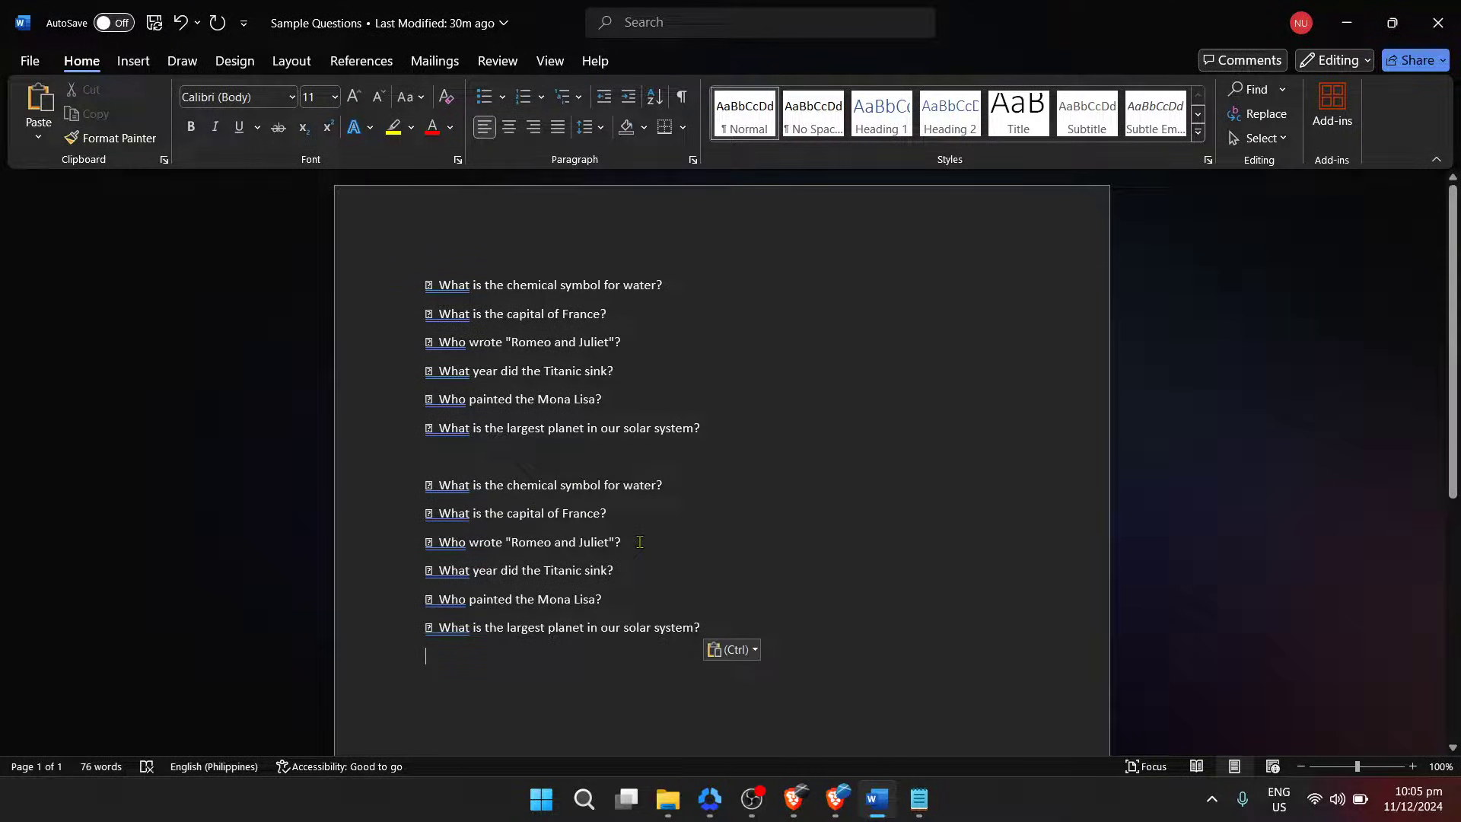
- Remove the blank line and first three copied questions, then undo the removal
{"action": "left_click_drag", "start_coordinate": [639, 542], "coordinate": [366, 472]}
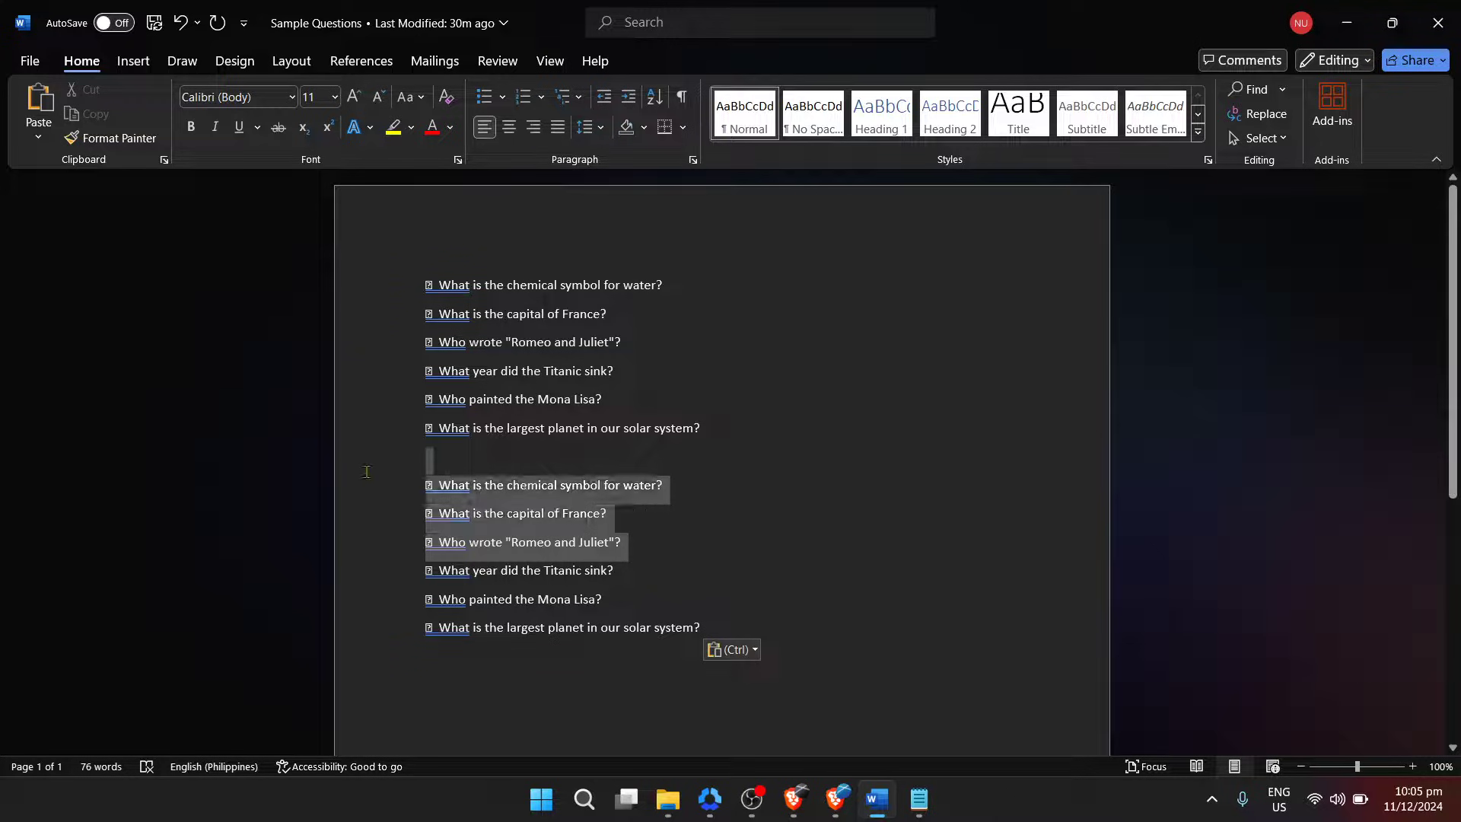
{"action": "key", "text": "Delete"}
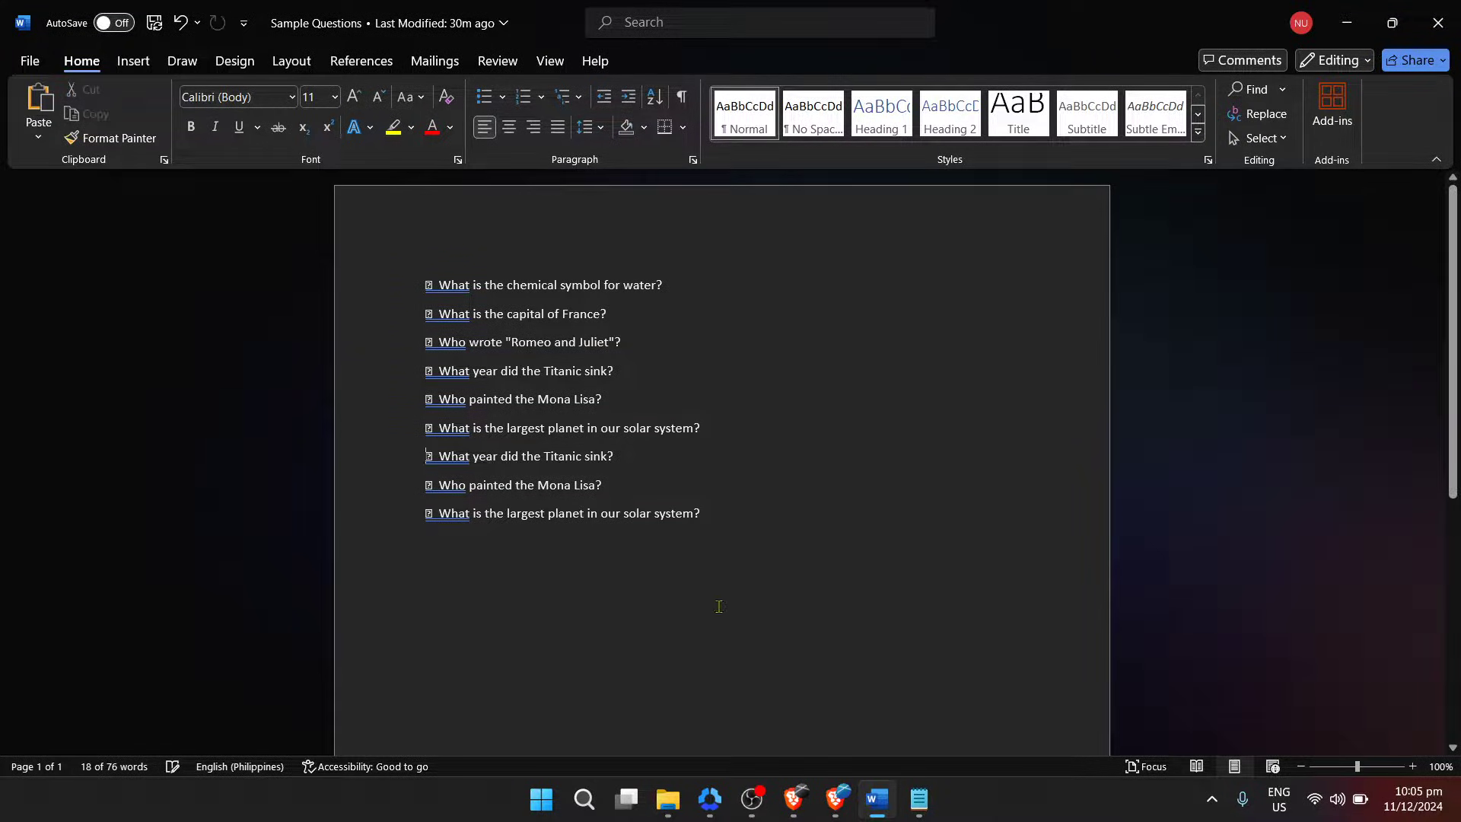
{"action": "key", "text": "ctrl+z"}
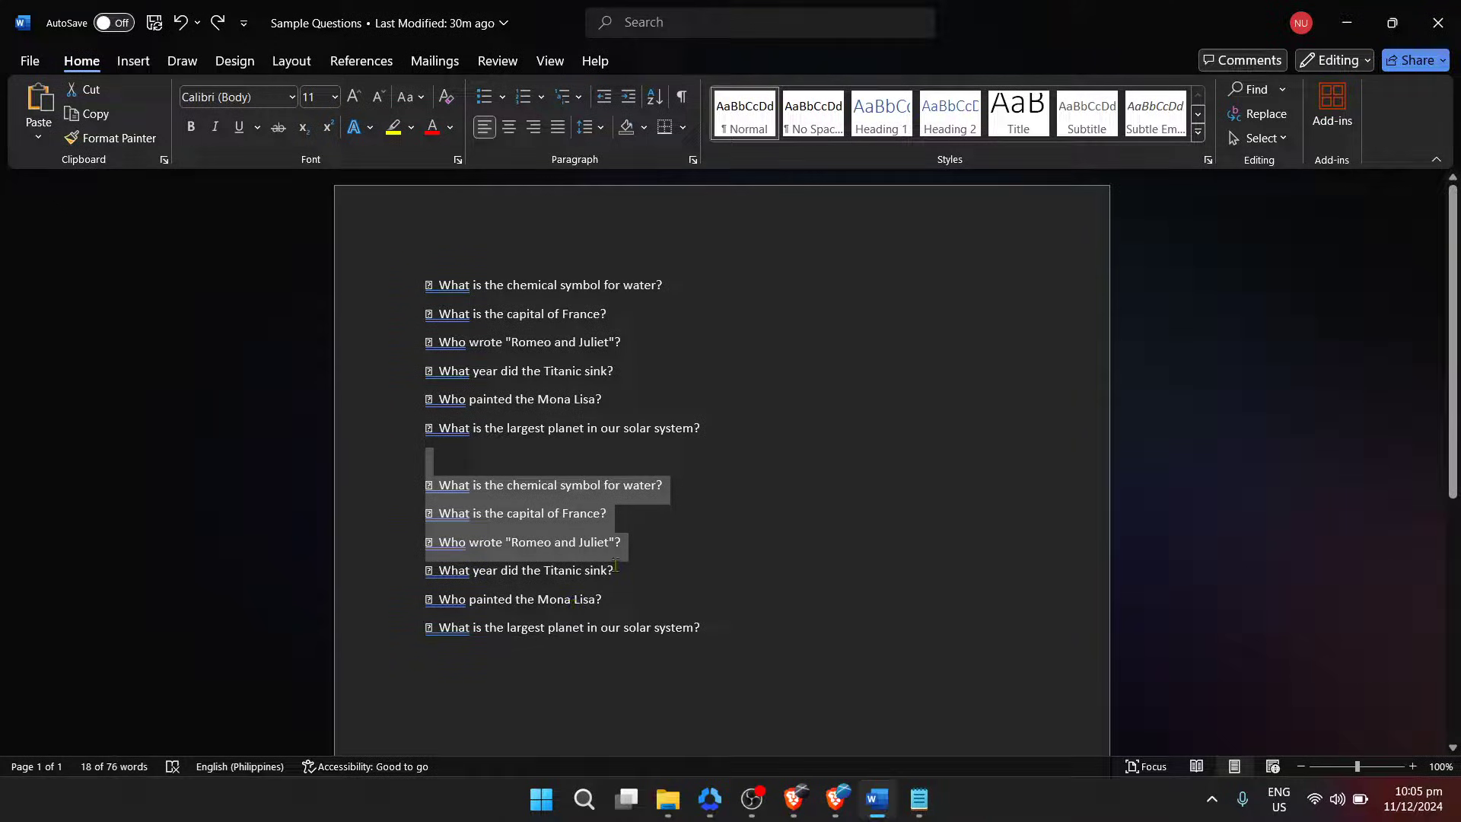
- Paste the water, France and Romeo and Juliet questions again at the document's end
{"action": "left_click_drag", "start_coordinate": [629, 542], "coordinate": [376, 498]}
{"action": "left_click", "coordinate": [654, 663]}
{"action": "key", "text": "ctrl+v"}
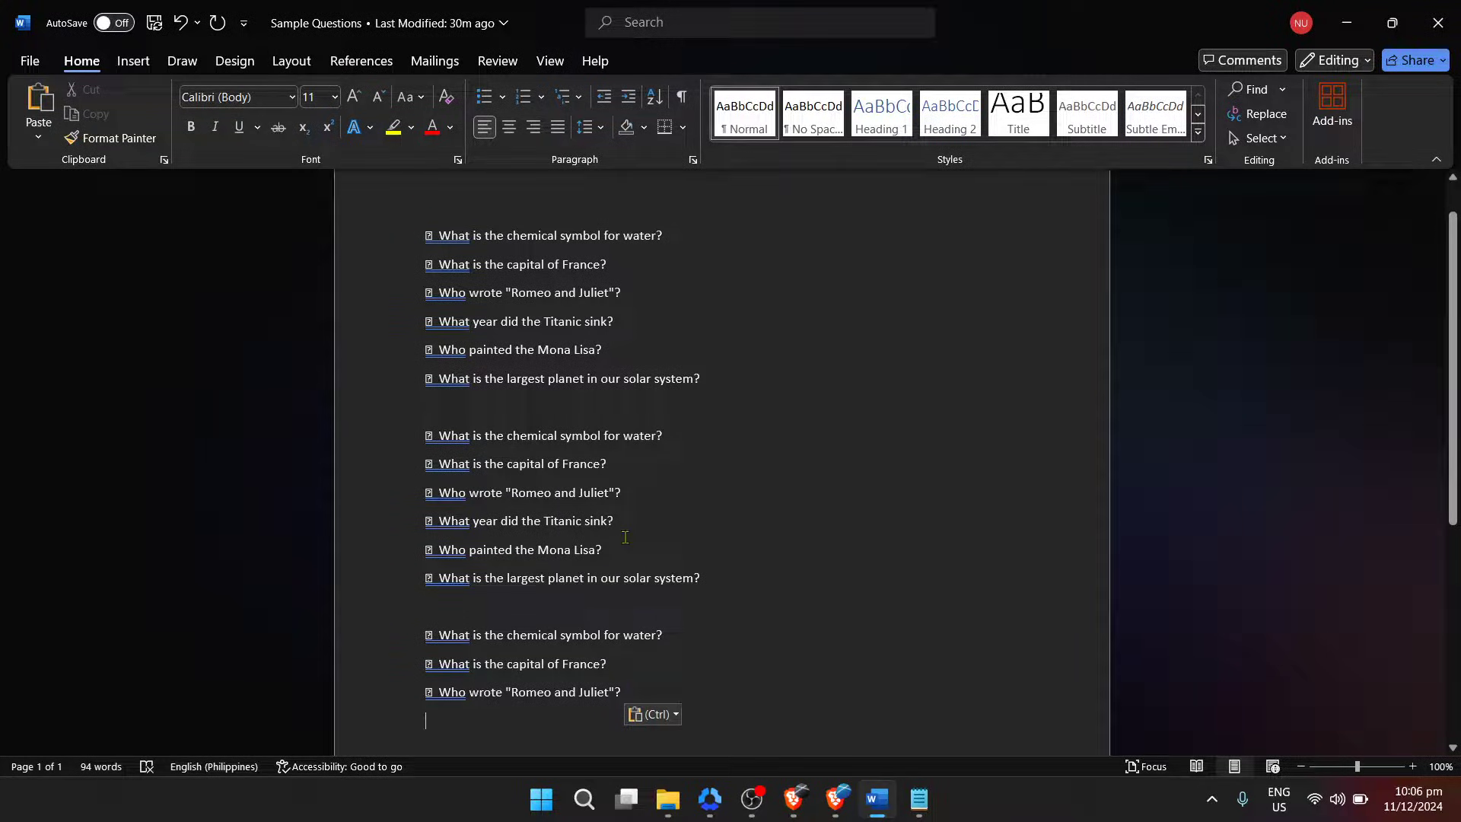
- Try several line selections, ending with the three extra questions at the end selected
{"action": "left_click_drag", "start_coordinate": [618, 550], "coordinate": [419, 517]}
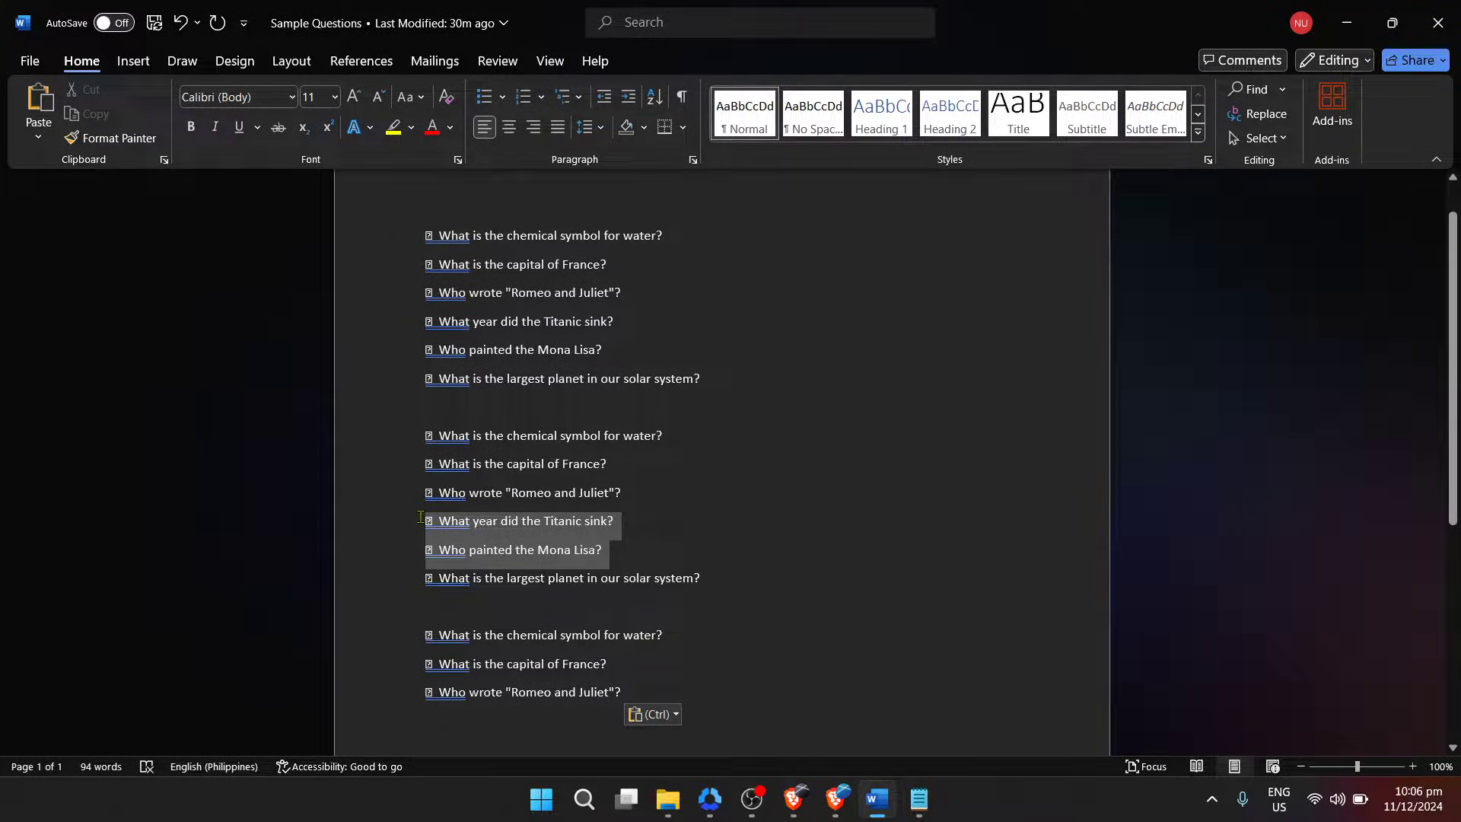
{"action": "left_click", "coordinate": [678, 557]}
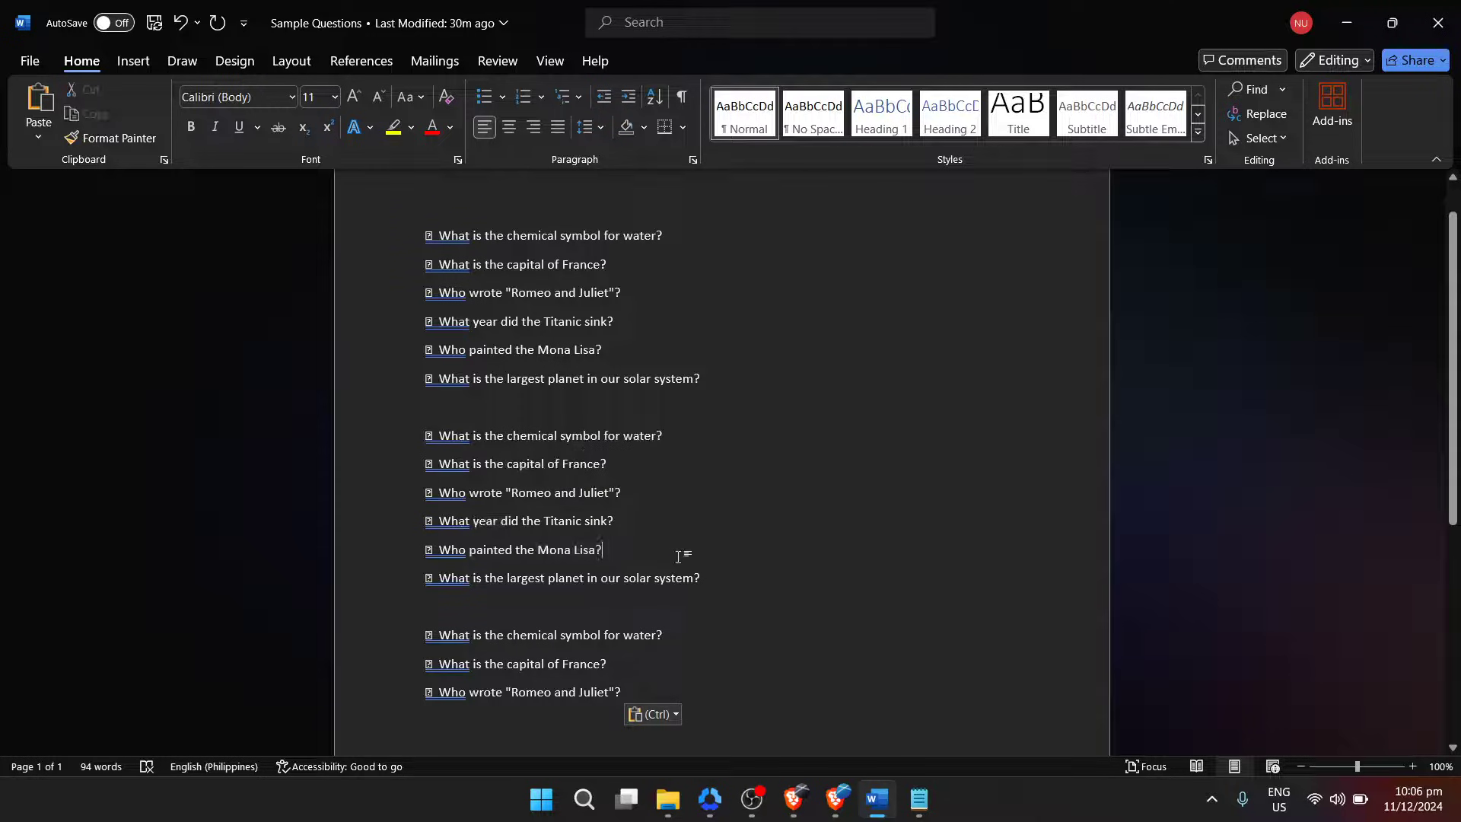
{"action": "scroll", "coordinate": [678, 556], "scroll_direction": "down", "scroll_amount": 2}
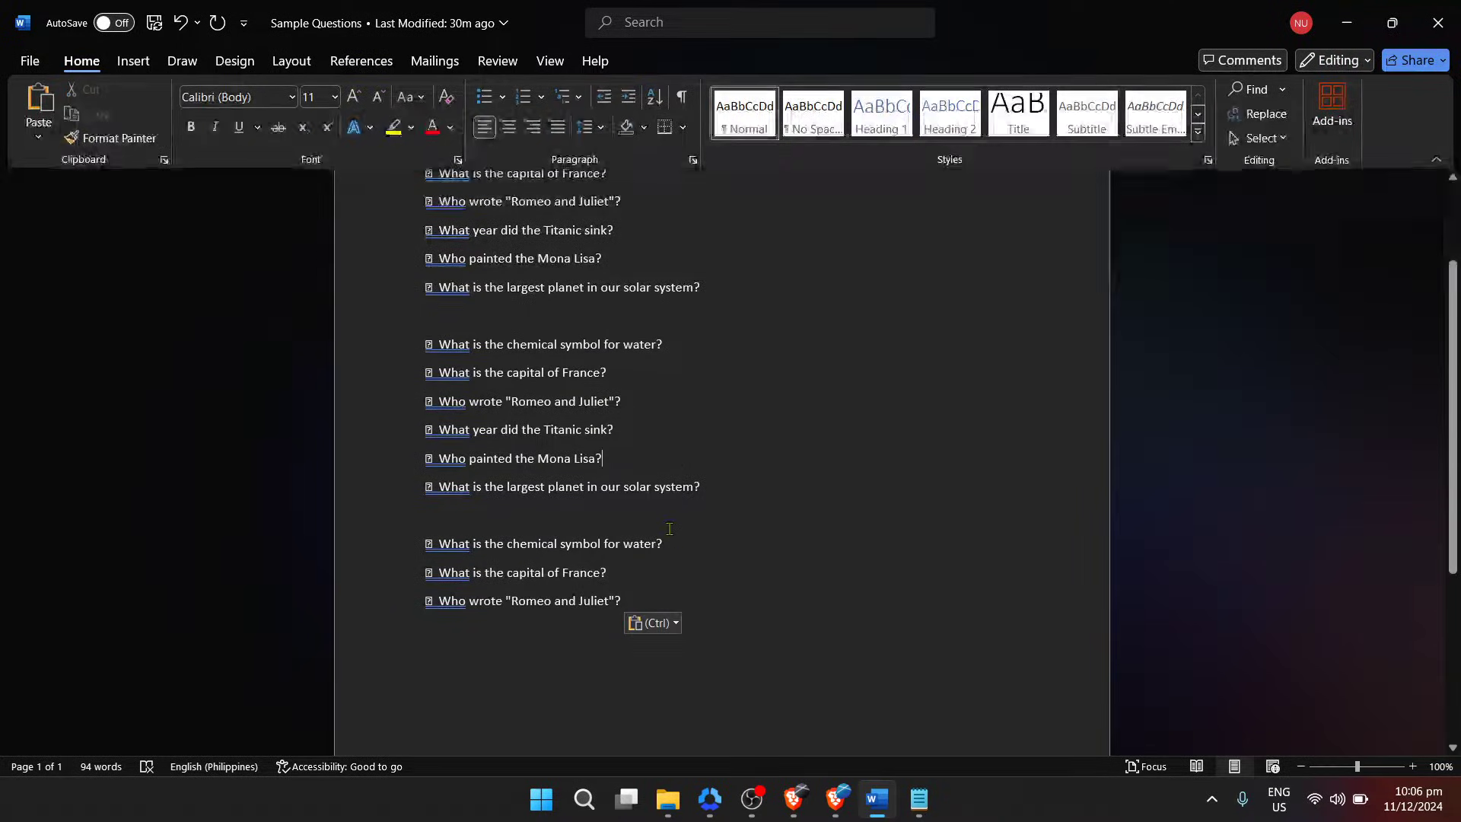
{"action": "scroll", "coordinate": [662, 523], "scroll_direction": "up", "scroll_amount": 1}
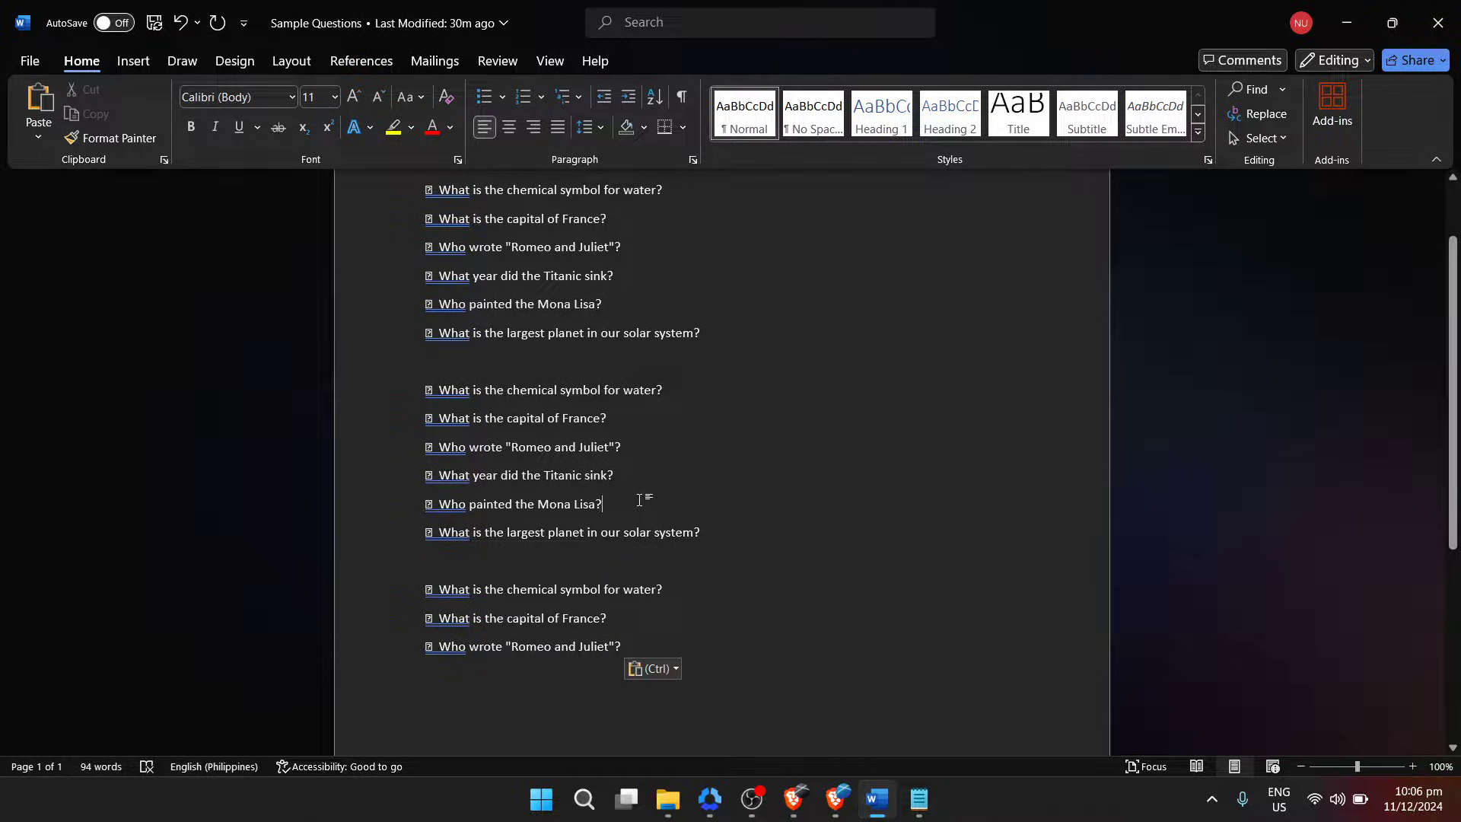
{"action": "left_click_drag", "start_coordinate": [644, 500], "coordinate": [376, 388]}
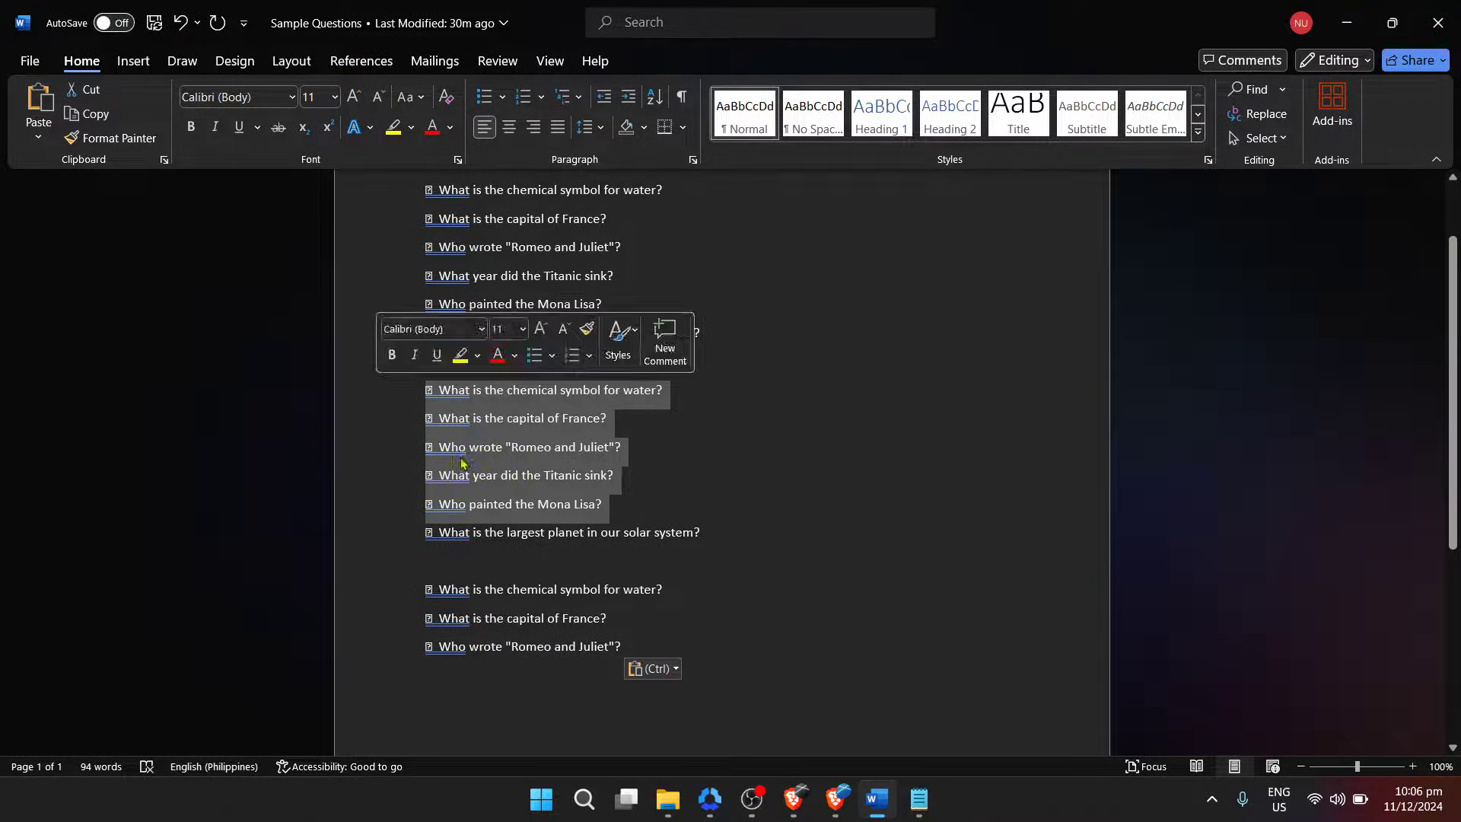
{"action": "left_click", "coordinate": [472, 521]}
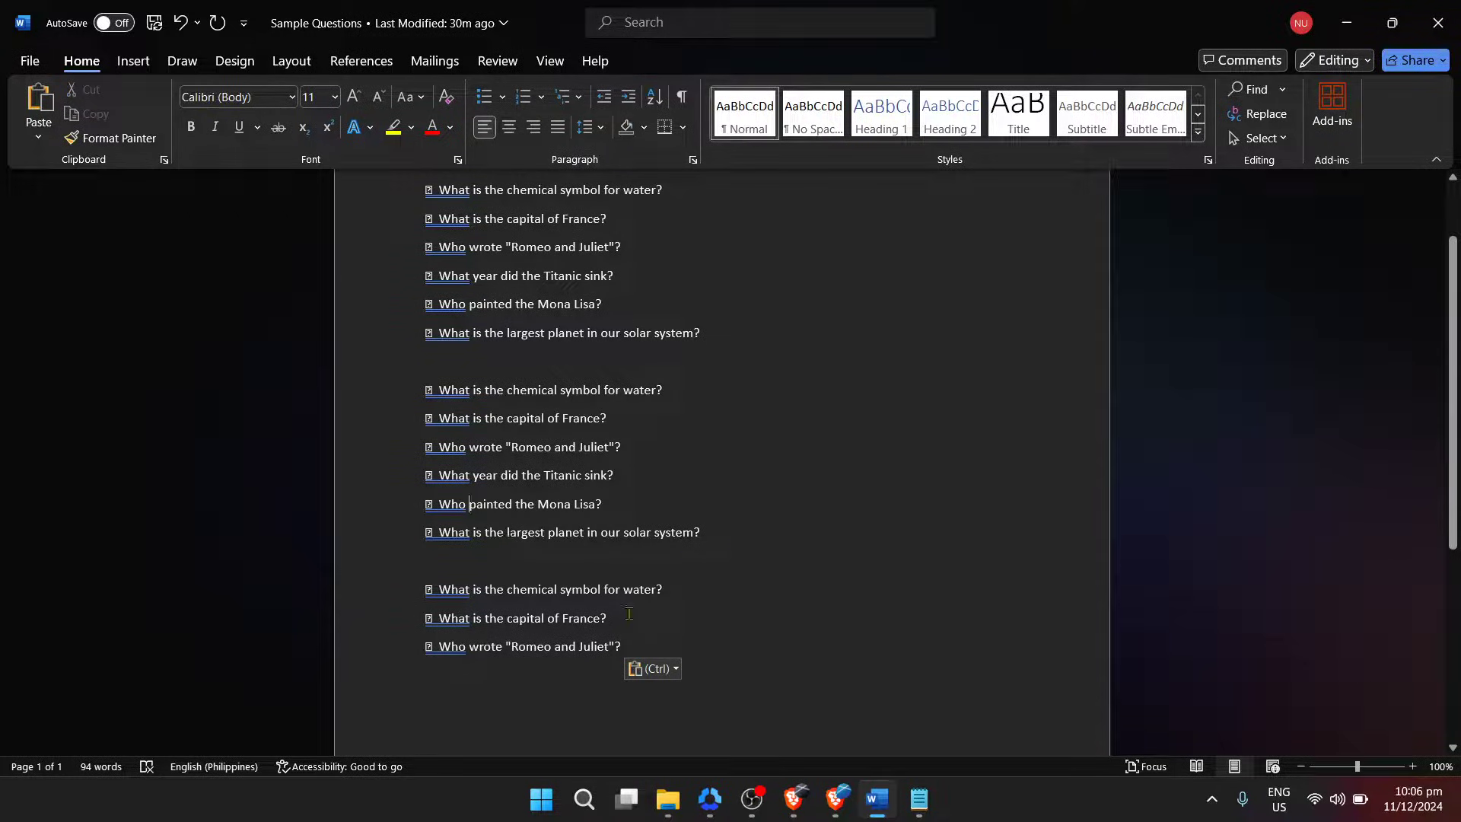
{"action": "left_click_drag", "start_coordinate": [653, 646], "coordinate": [330, 584]}
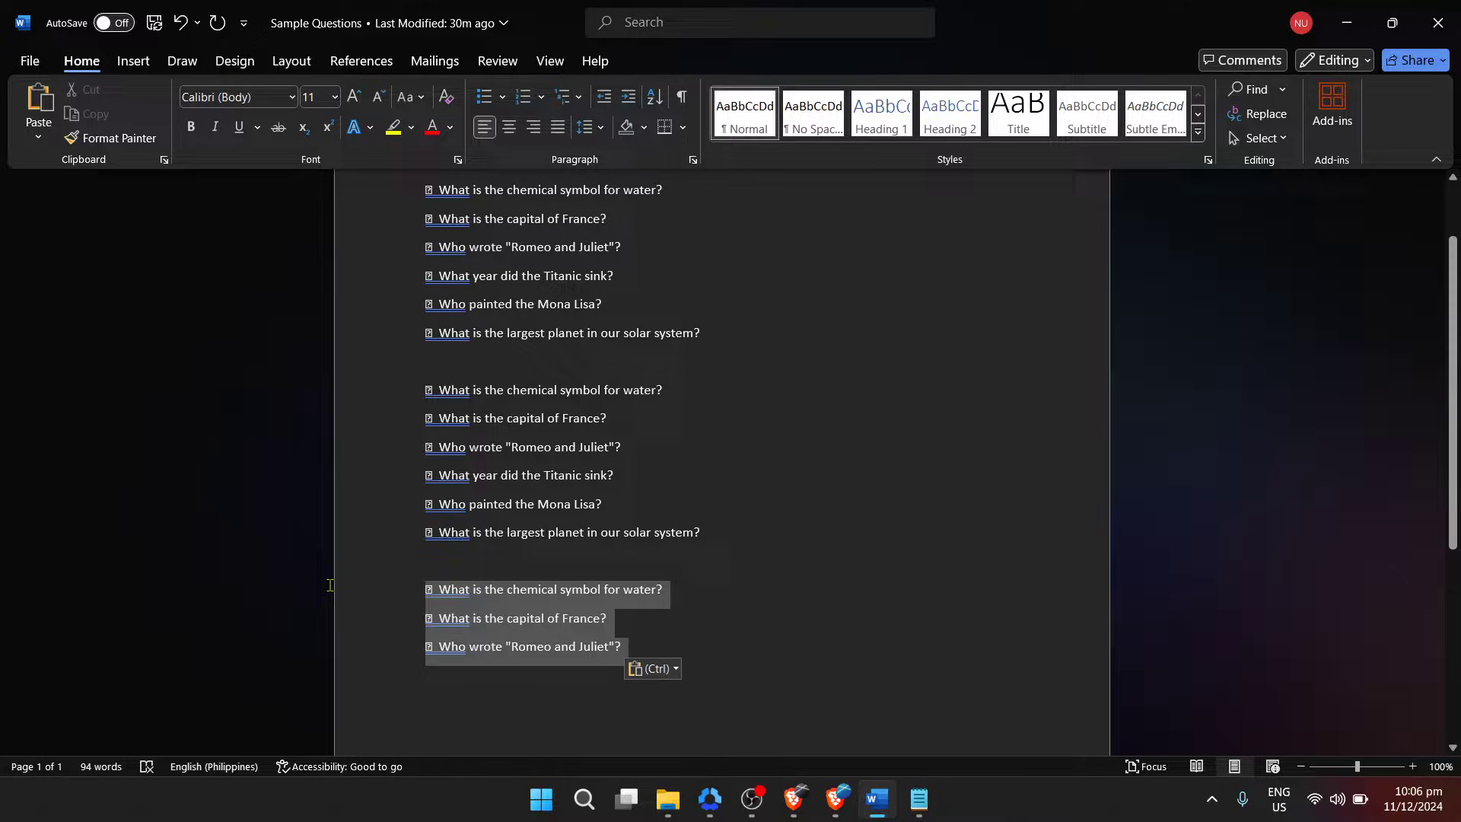
- Delete the extra third block and cut the Mona Lisa and largest planet questions
{"action": "key", "text": "Delete"}
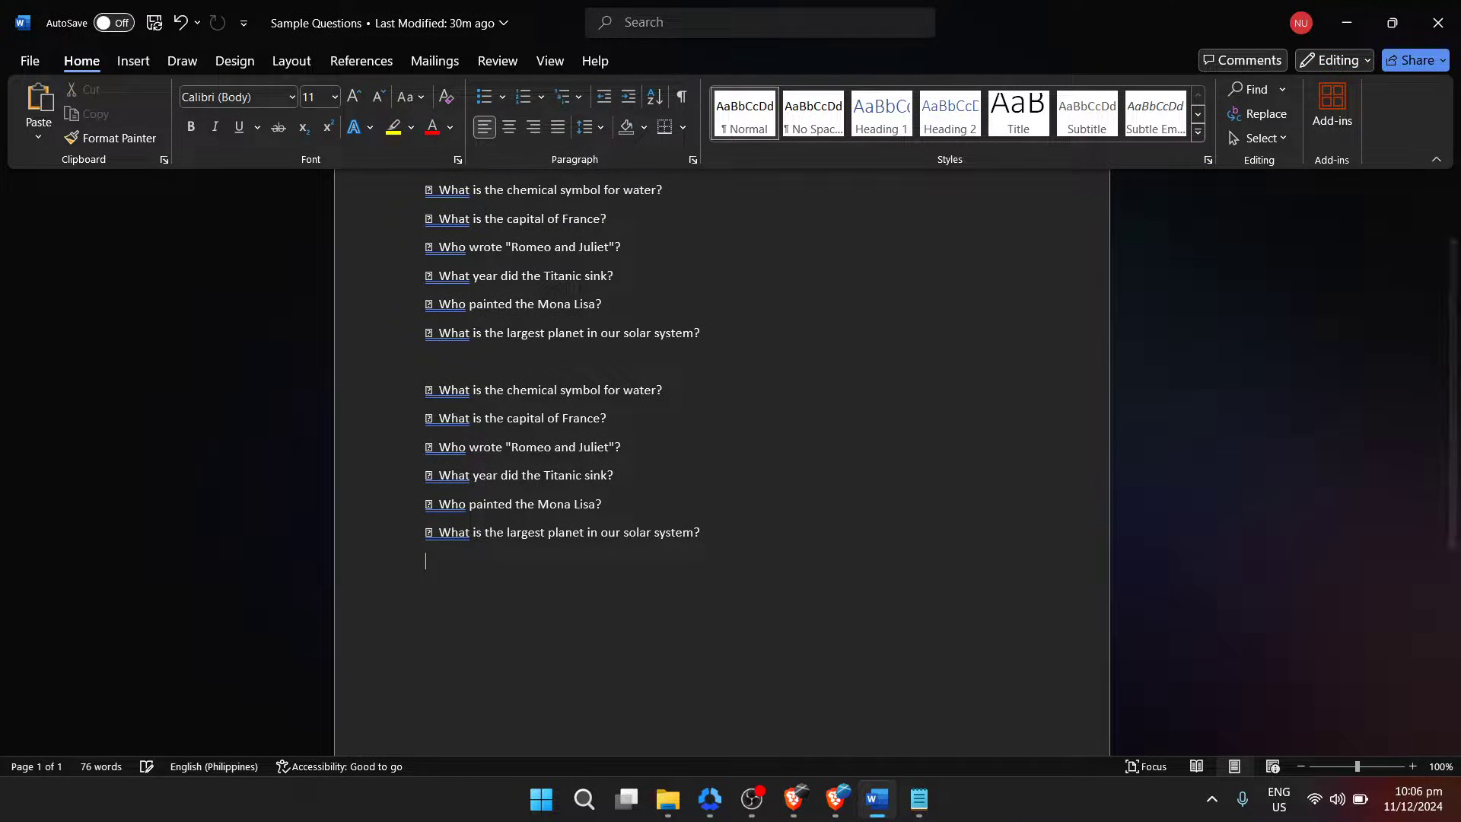
{"action": "key", "text": "BackSpace"}
{"action": "left_click_drag", "start_coordinate": [719, 540], "coordinate": [388, 516]}
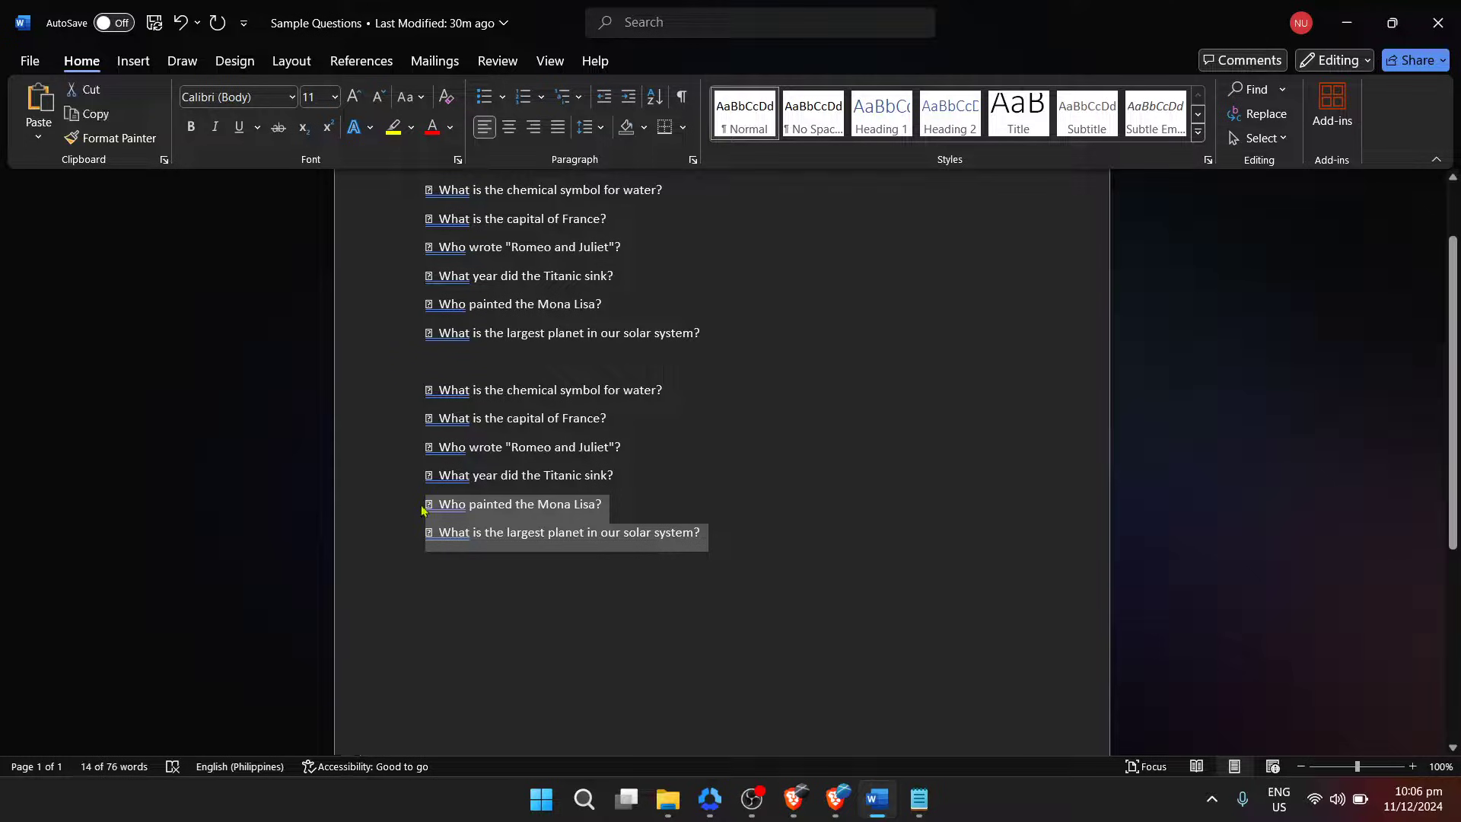
{"action": "key", "text": "Delete"}
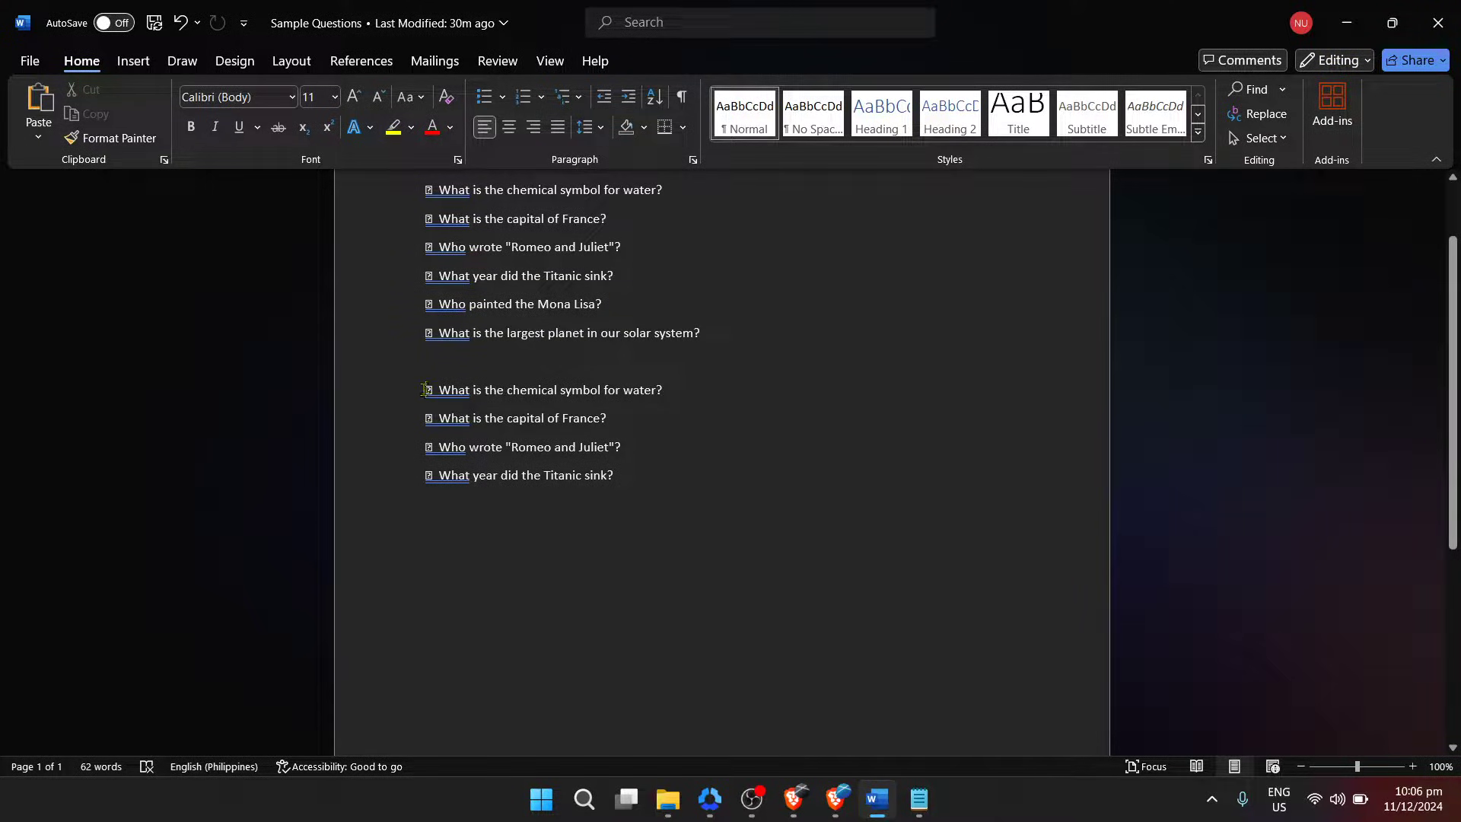
- Paste the Mona Lisa and largest planet questions at the top of the second list
{"action": "left_click", "coordinate": [424, 389]}
{"action": "key", "text": "Return"}
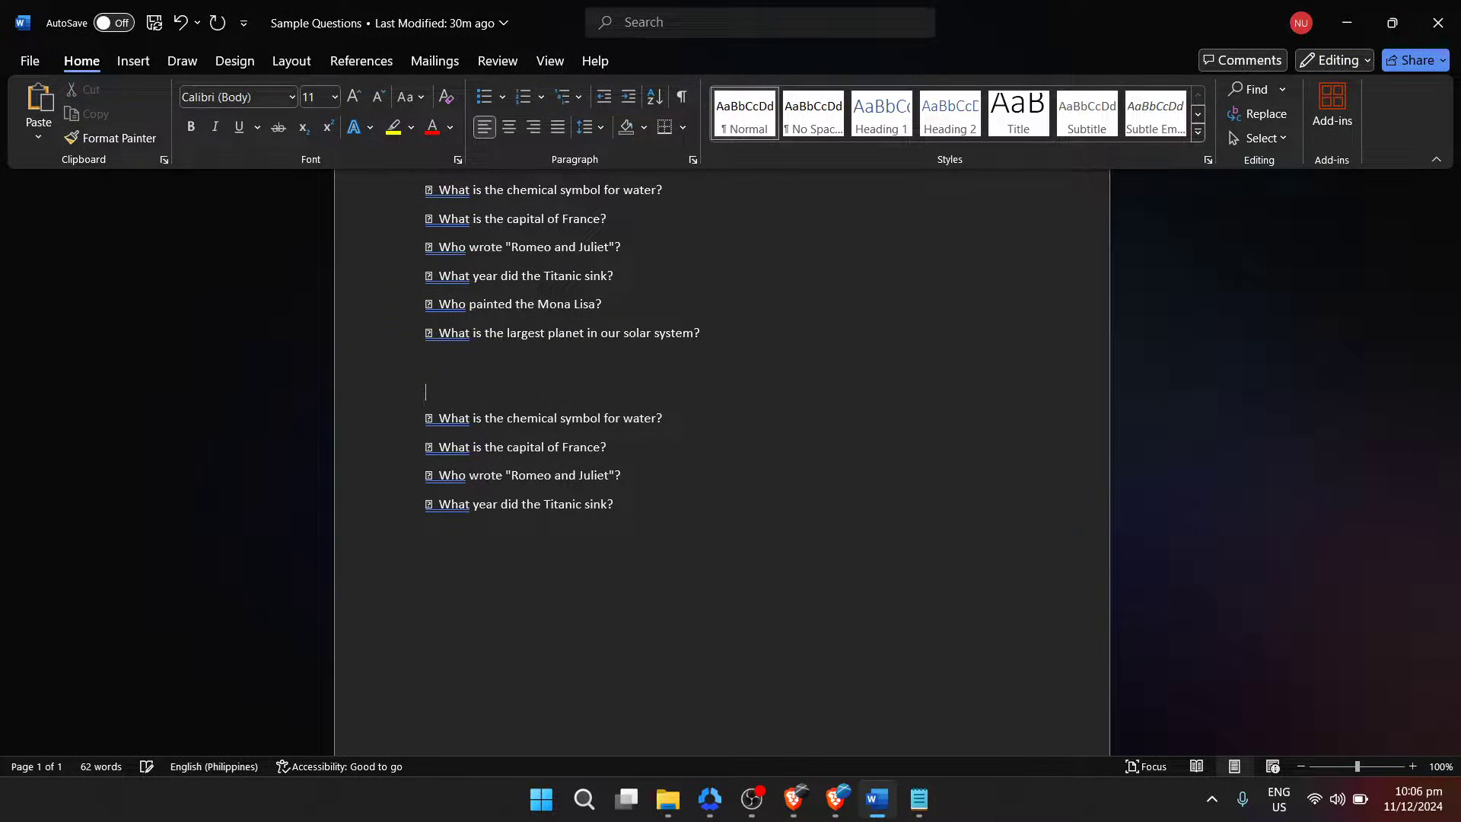
{"action": "key", "text": "ctrl+v"}
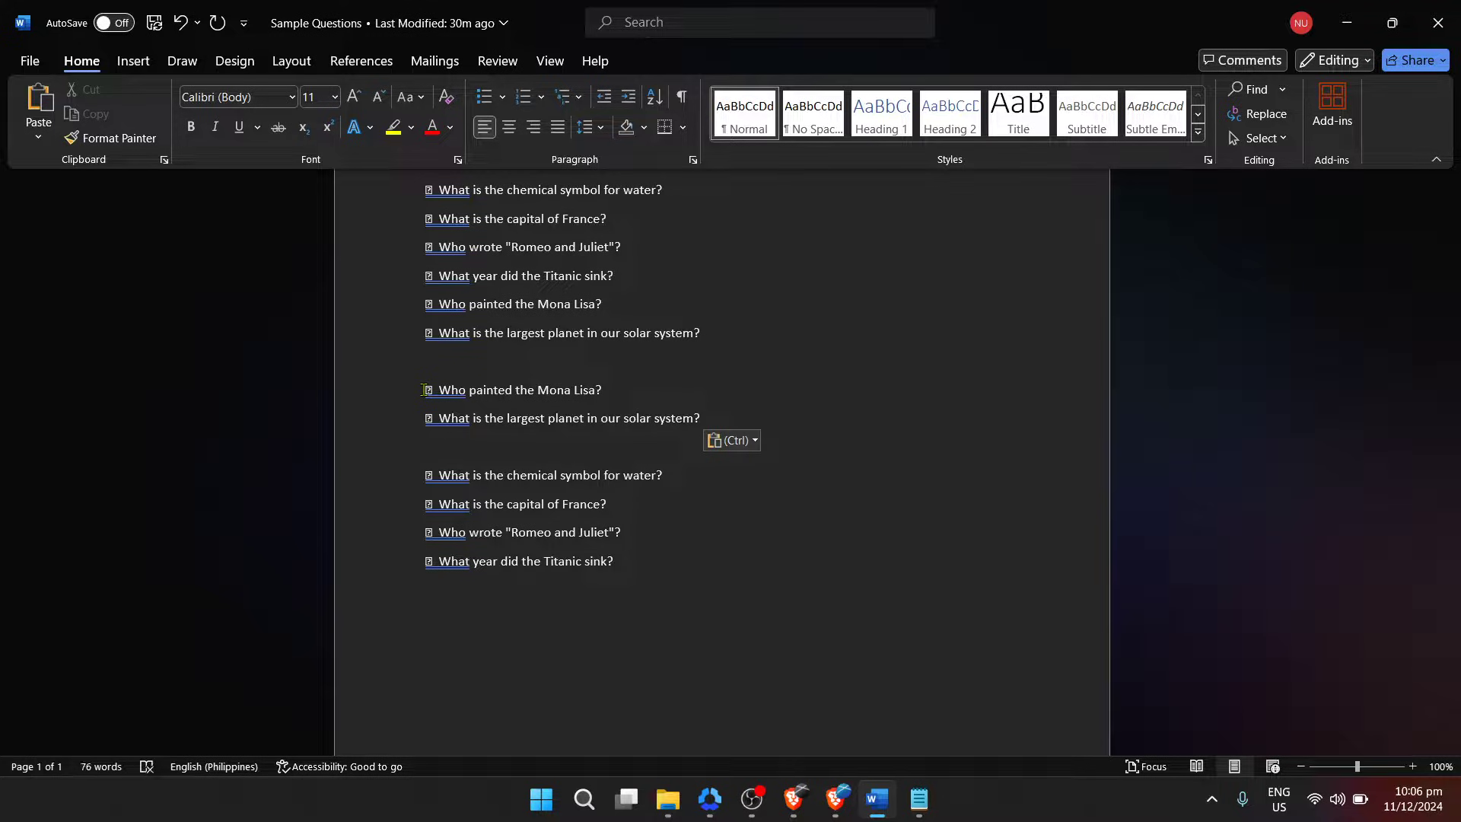
{"action": "key", "text": "BackSpace"}
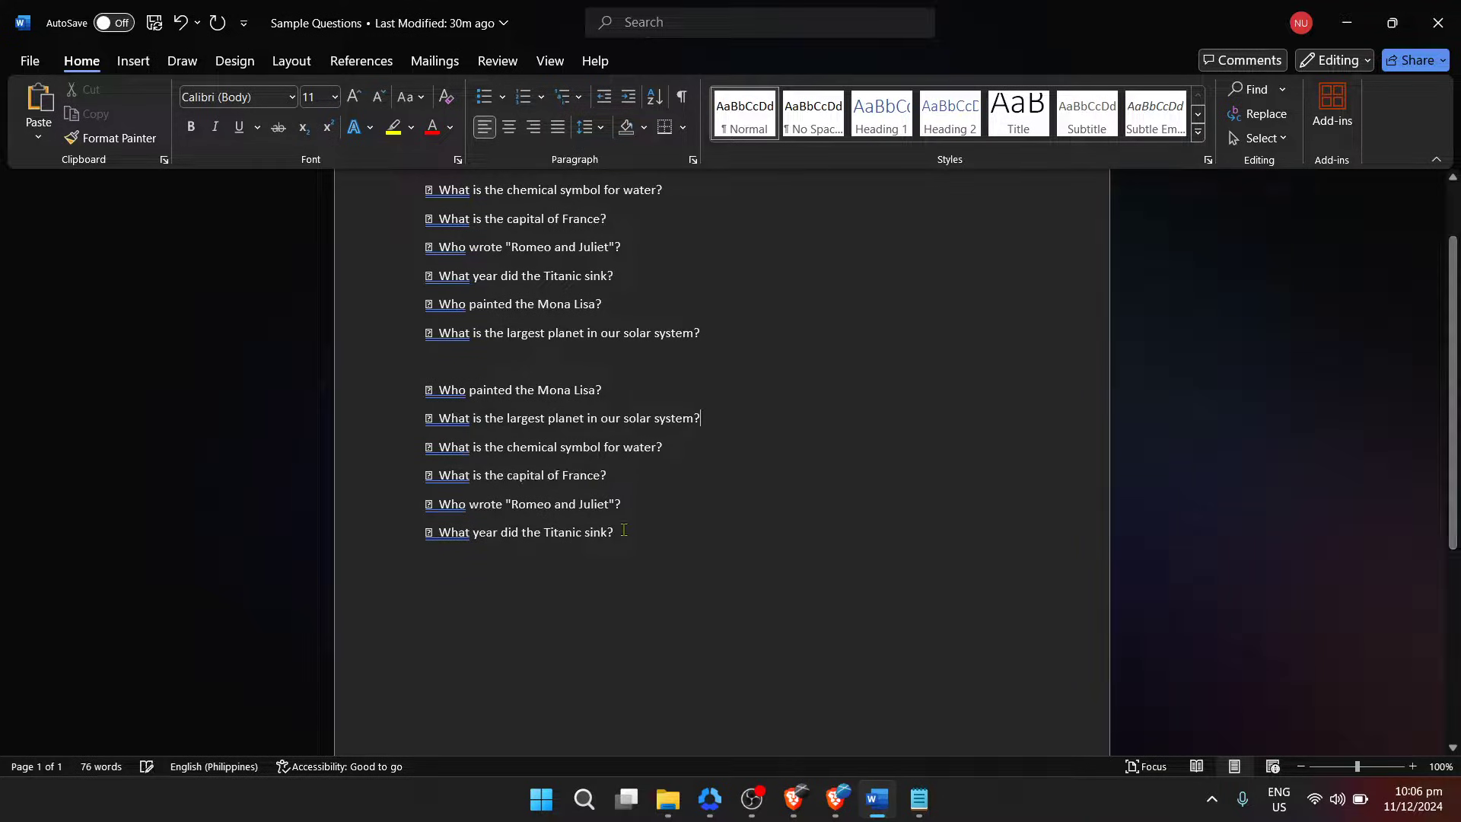
{"action": "scroll", "coordinate": [684, 559], "scroll_direction": "up", "scroll_amount": 1}
{"action": "scroll", "coordinate": [684, 559], "scroll_direction": "up", "scroll_amount": 1}
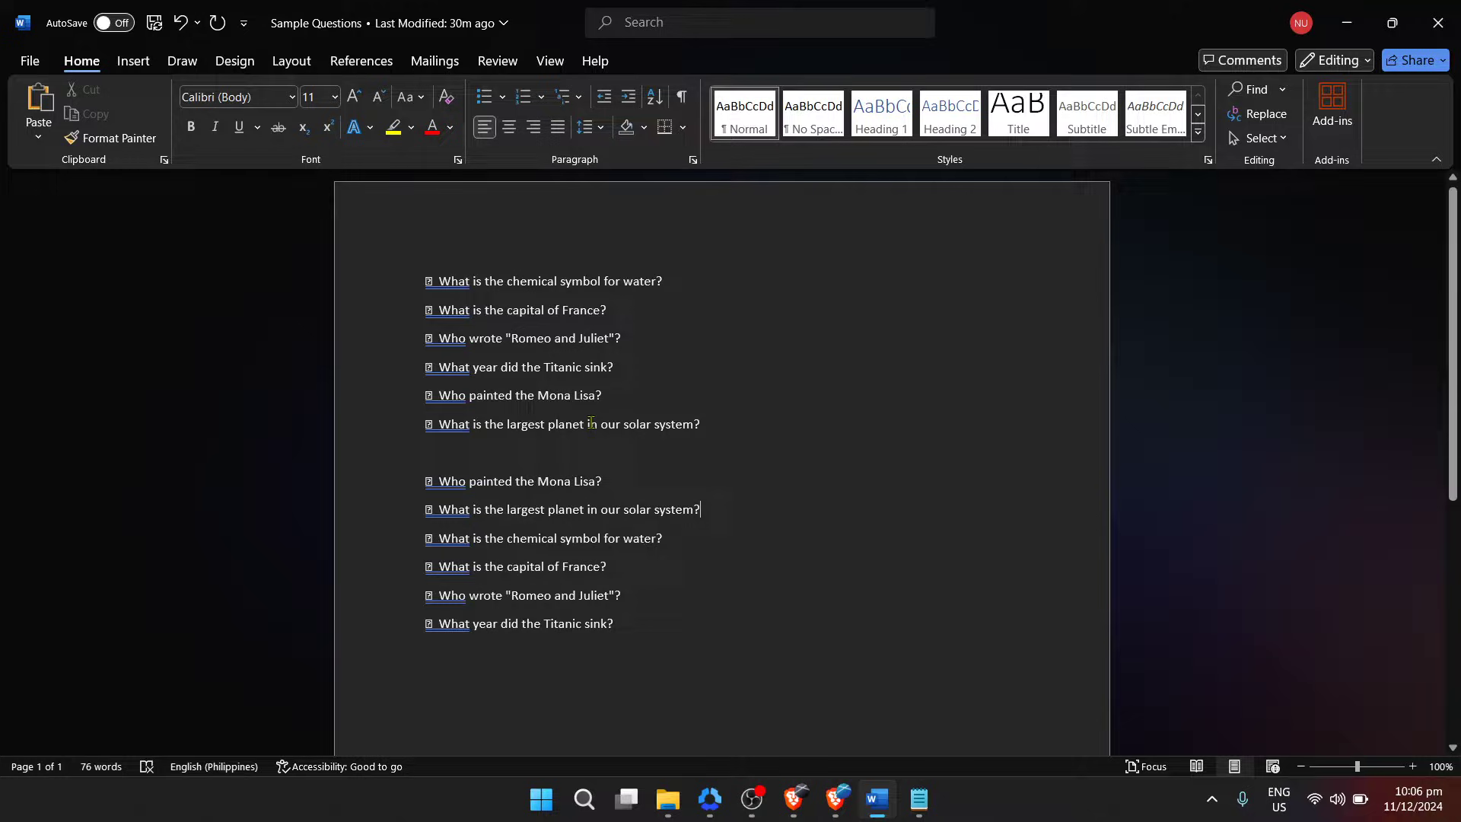